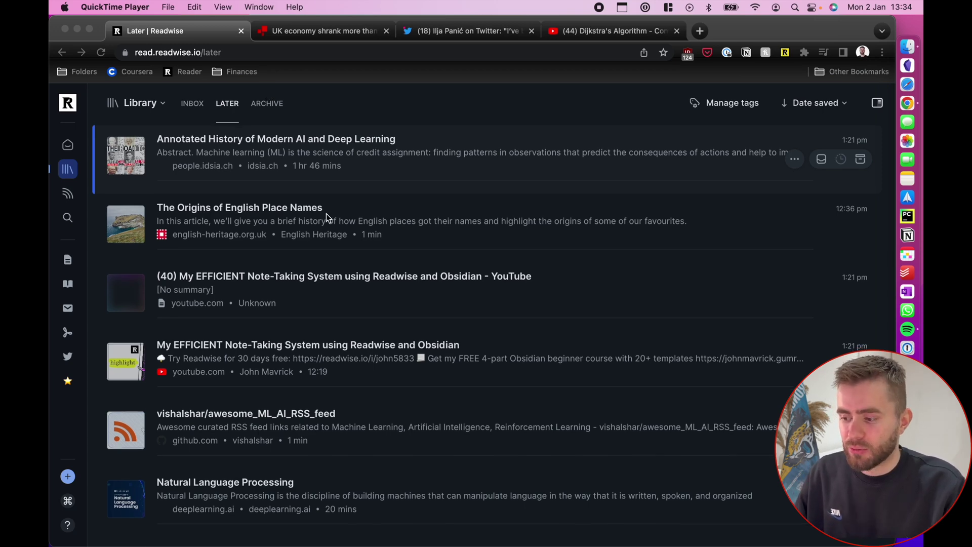
- Look over the Later list, then switch to the Inbox holding the saved Reader tweet
{"action": "scroll", "coordinate": [326, 214], "scroll_direction": "down", "scroll_amount": 1}
{"action": "scroll", "coordinate": [326, 214], "scroll_direction": "up", "scroll_amount": 1}
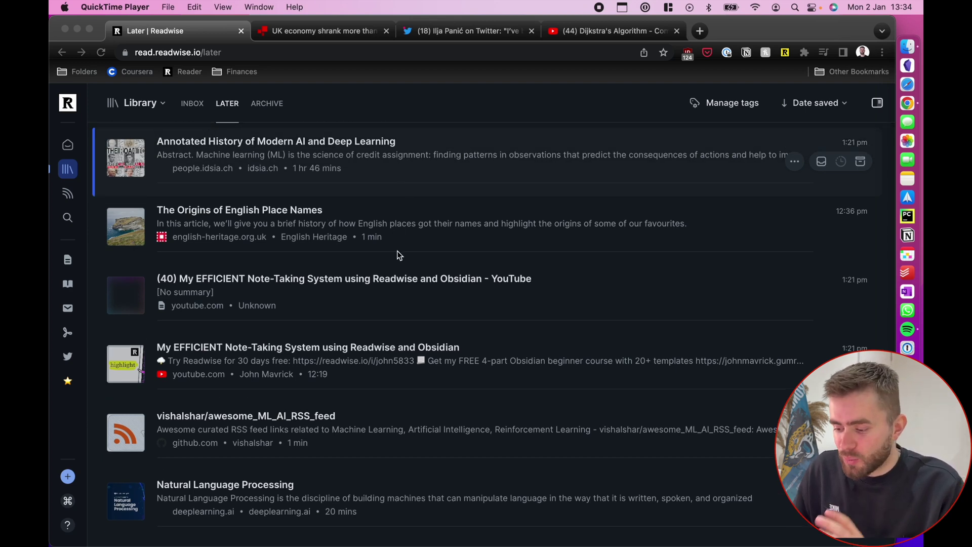
{"action": "scroll", "coordinate": [403, 311], "scroll_direction": "down", "scroll_amount": 2}
{"action": "scroll", "coordinate": [404, 312], "scroll_direction": "down", "scroll_amount": 5}
{"action": "scroll", "coordinate": [407, 355], "scroll_direction": "down", "scroll_amount": 1}
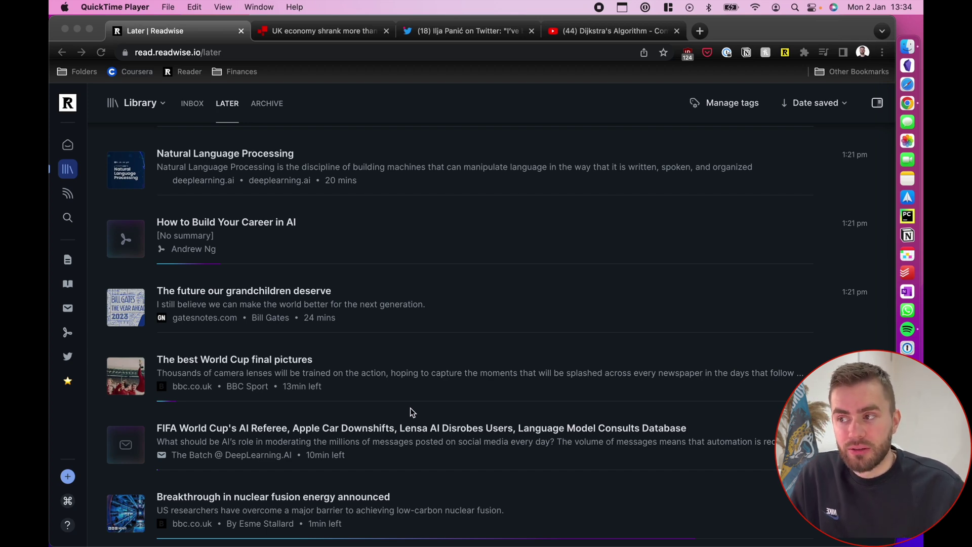
{"action": "scroll", "coordinate": [410, 408], "scroll_direction": "up", "scroll_amount": 7}
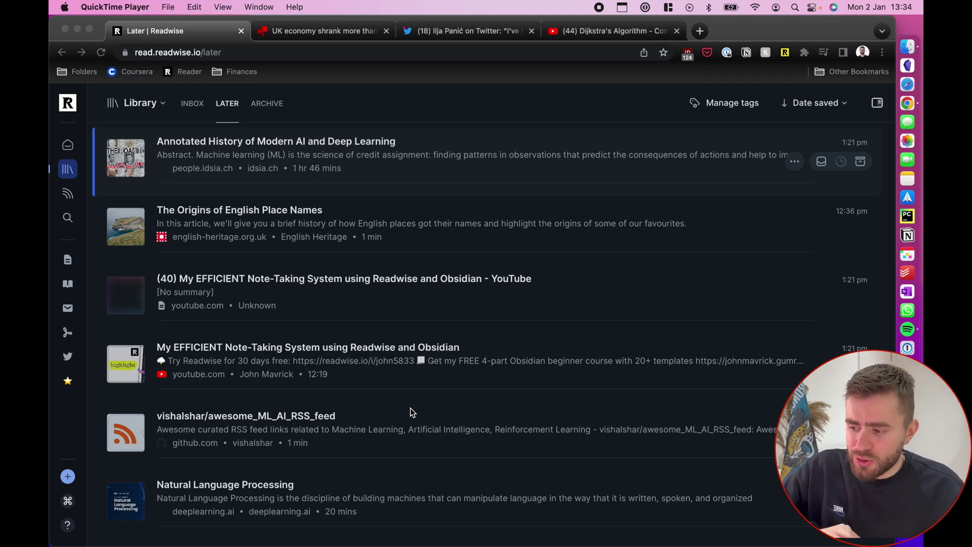
{"action": "left_click", "coordinate": [208, 112]}
{"action": "left_click", "coordinate": [195, 103]}
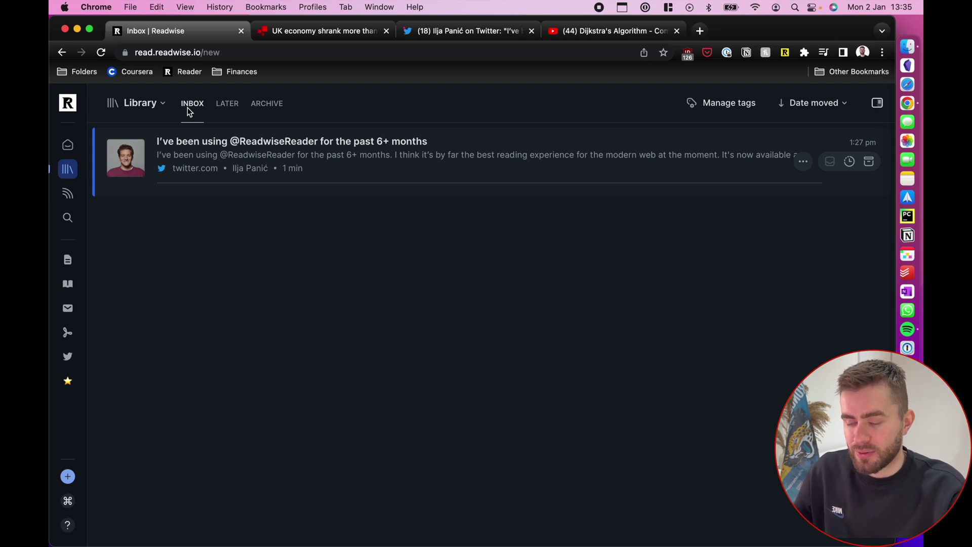
- Save the BBC article 'UK economy shrank more than previously thought' to Reader with Alt+R, then return to the Inbox
{"action": "left_click", "coordinate": [279, 32]}
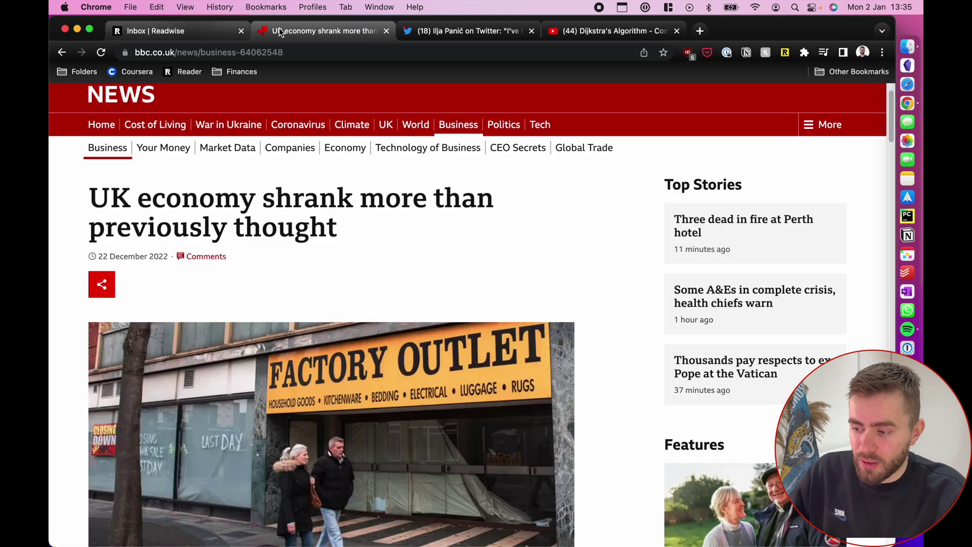
{"action": "scroll", "coordinate": [272, 192], "scroll_direction": "up", "scroll_amount": 2}
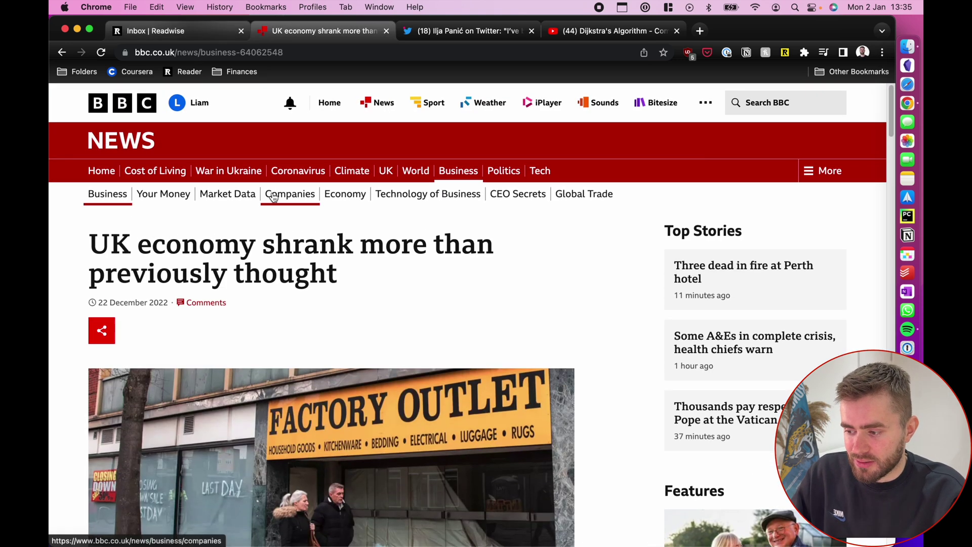
{"action": "scroll", "coordinate": [273, 192], "scroll_direction": "down", "scroll_amount": 2}
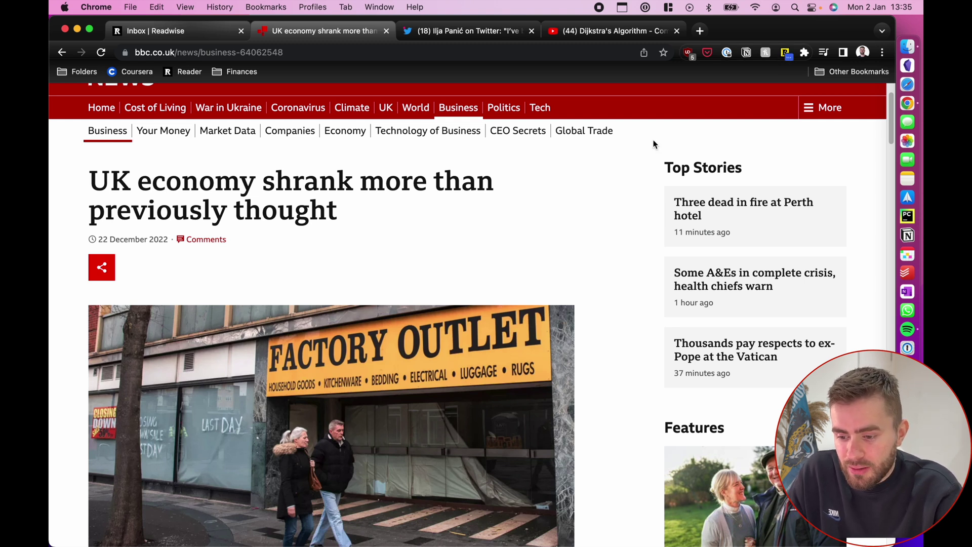
{"action": "key", "text": "alt+r"}
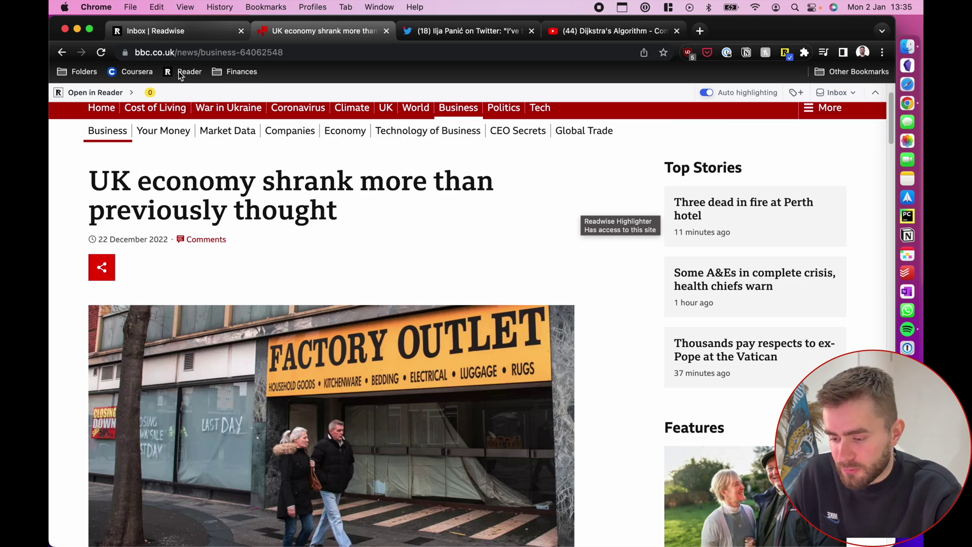
{"action": "left_click", "coordinate": [172, 34]}
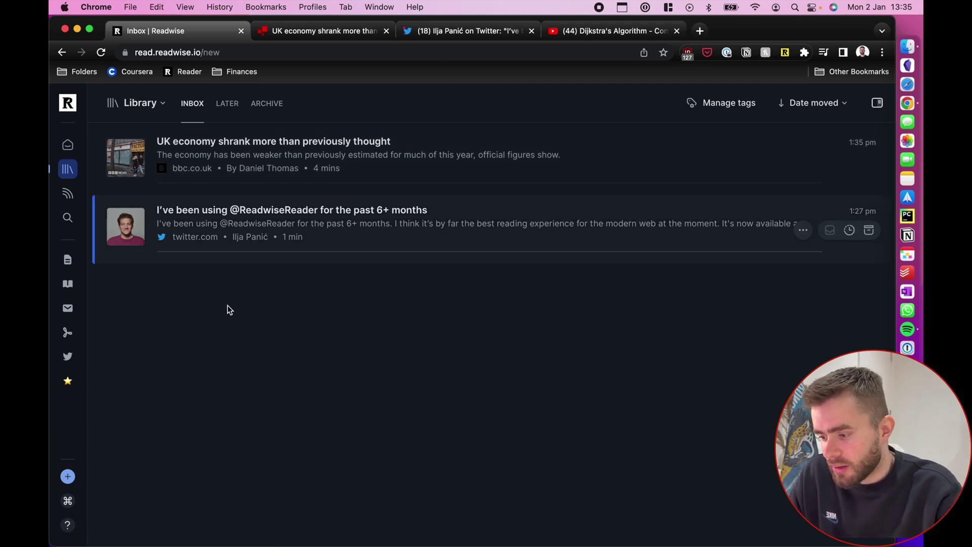
- Switch to the Twitter thread praising Readwise Reader
{"action": "left_click", "coordinate": [459, 35]}
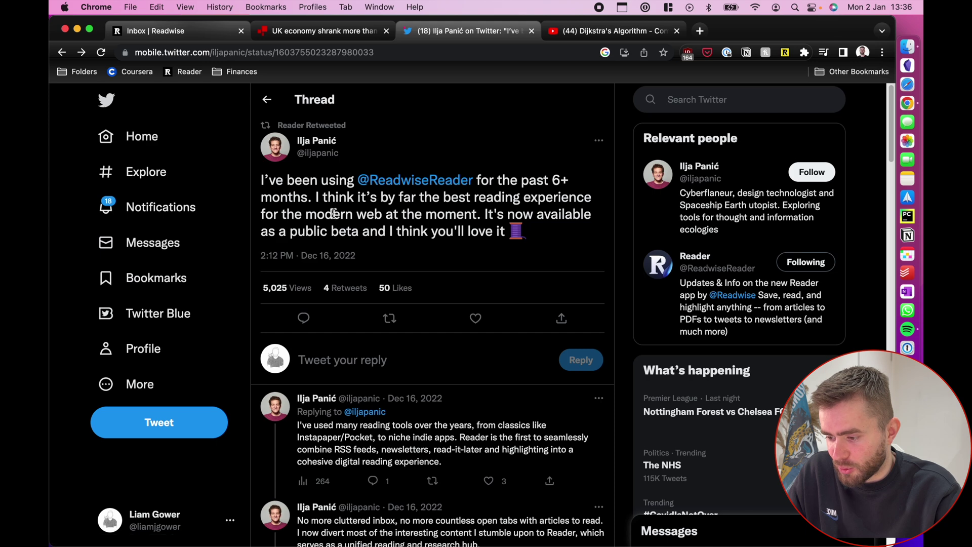
- Browse the Twitter thread's replies, then go back to the Reader Inbox
{"action": "scroll", "coordinate": [334, 213], "scroll_direction": "down", "scroll_amount": 1}
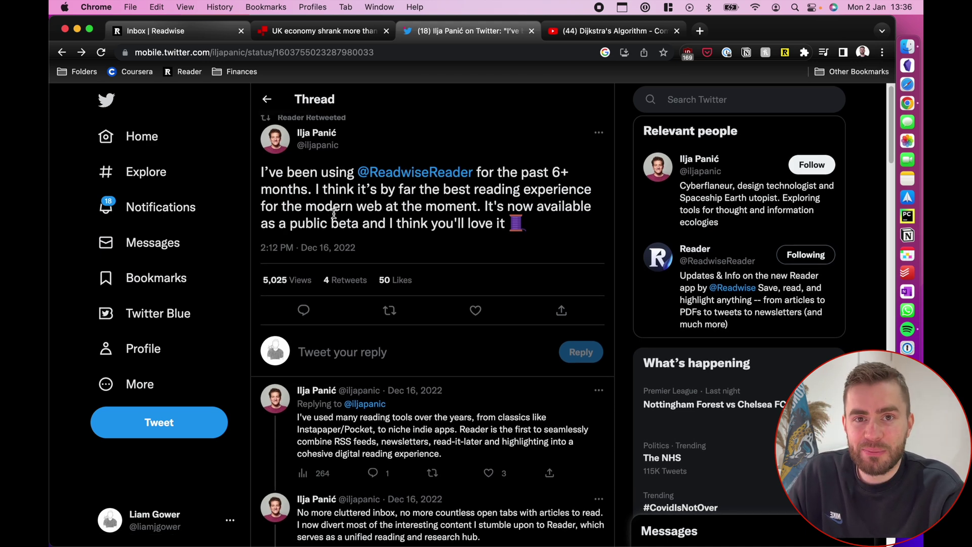
{"action": "scroll", "coordinate": [334, 213], "scroll_direction": "down", "scroll_amount": 10}
{"action": "scroll", "coordinate": [334, 213], "scroll_direction": "down", "scroll_amount": 20}
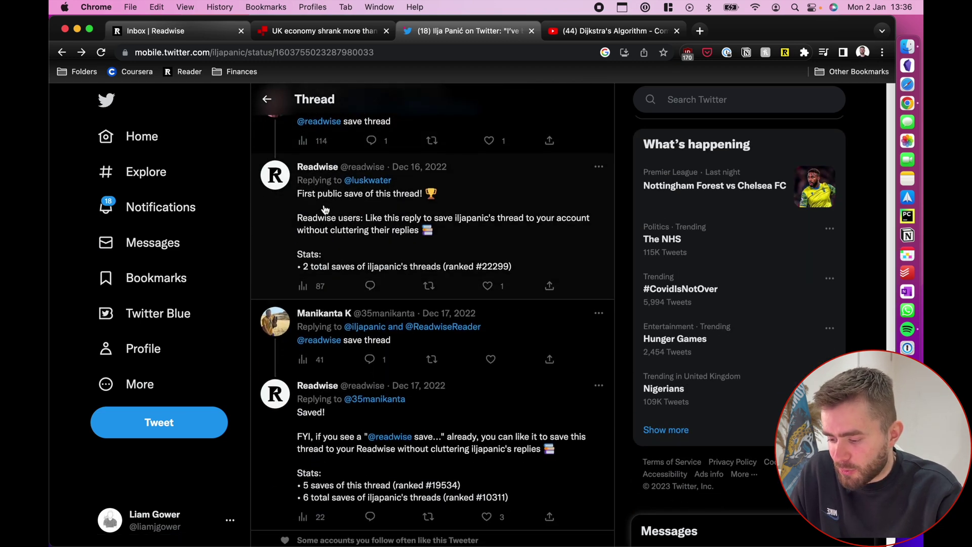
{"action": "scroll", "coordinate": [306, 197], "scroll_direction": "up", "scroll_amount": 3}
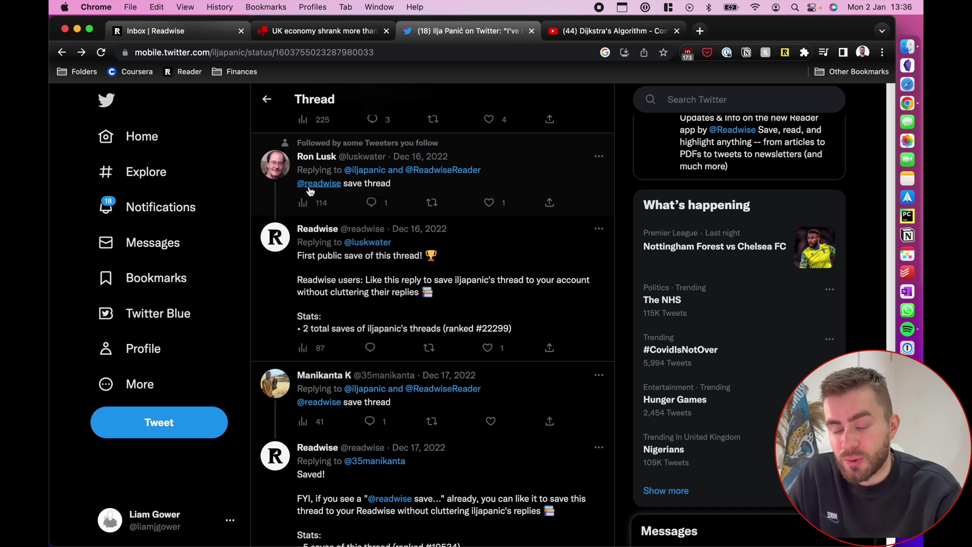
{"action": "left_click", "coordinate": [186, 31]}
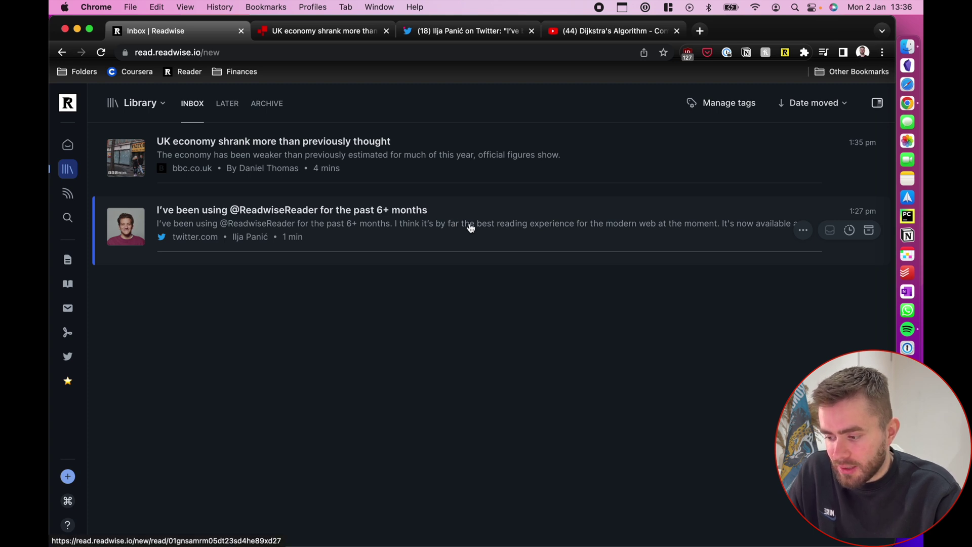
- Save 'Dijkstra's Algorithm - Computerphile' from YouTube with the Readwise extension, then return to the Inbox
{"action": "left_click", "coordinate": [601, 31]}
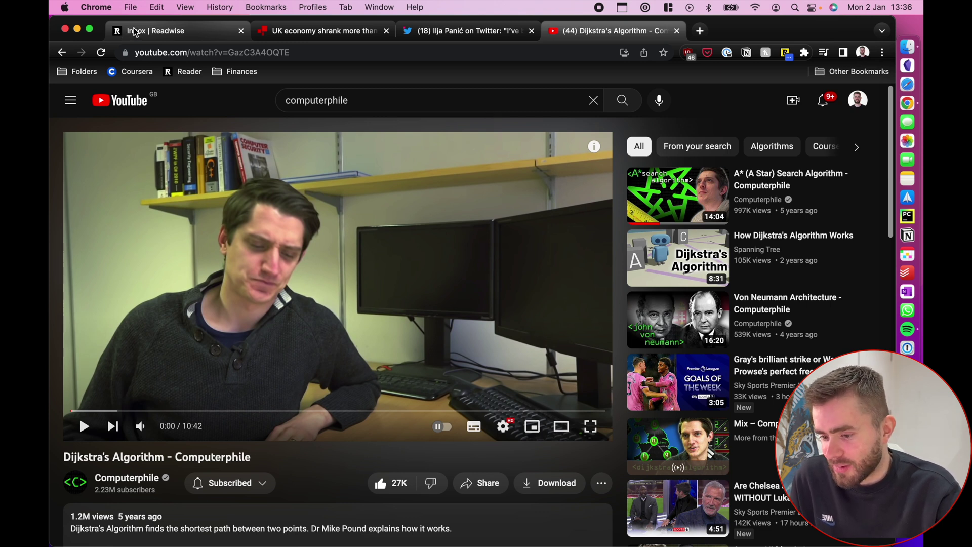
{"action": "left_click", "coordinate": [786, 52]}
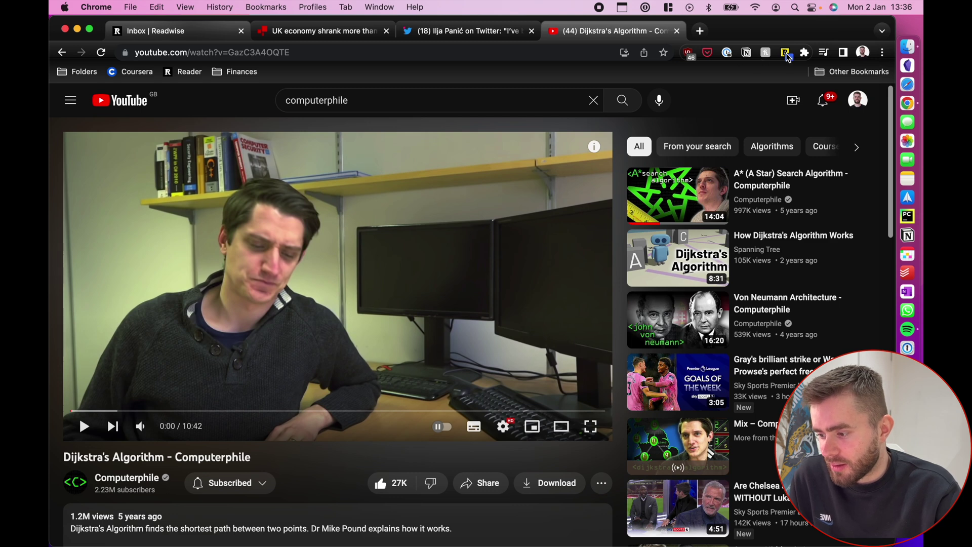
{"action": "left_click", "coordinate": [167, 40]}
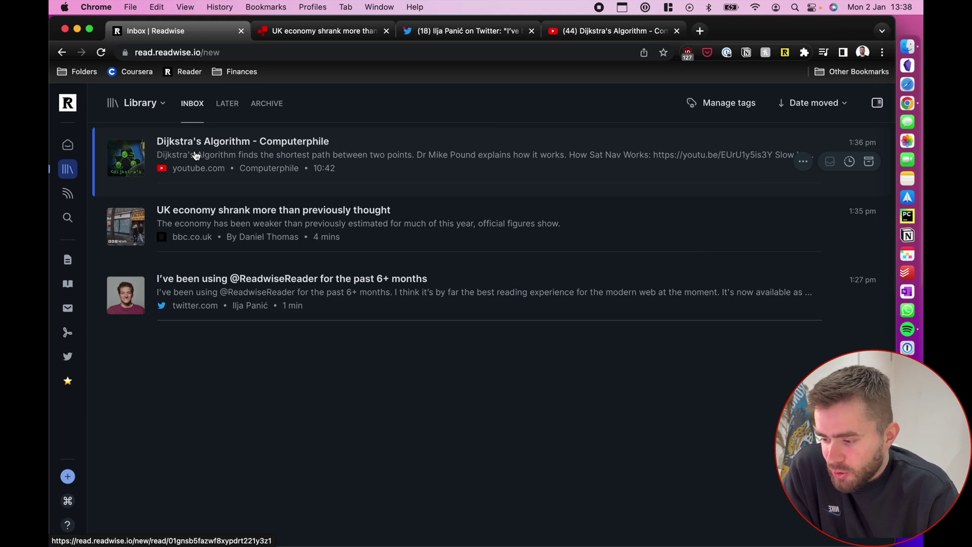
- Archive the Dijkstra's Algorithm video and confirm it appears in the Archive
{"action": "left_click", "coordinate": [871, 162]}
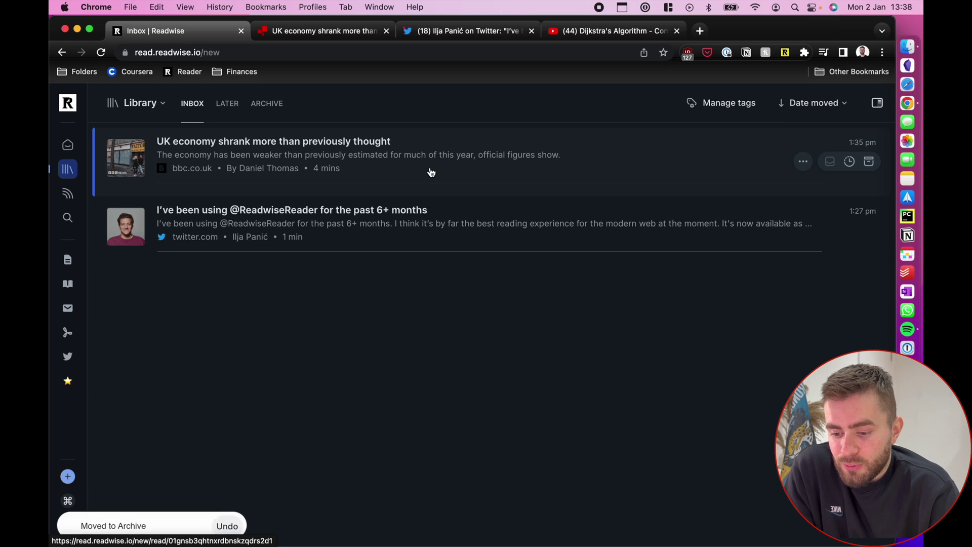
{"action": "left_click", "coordinate": [264, 103]}
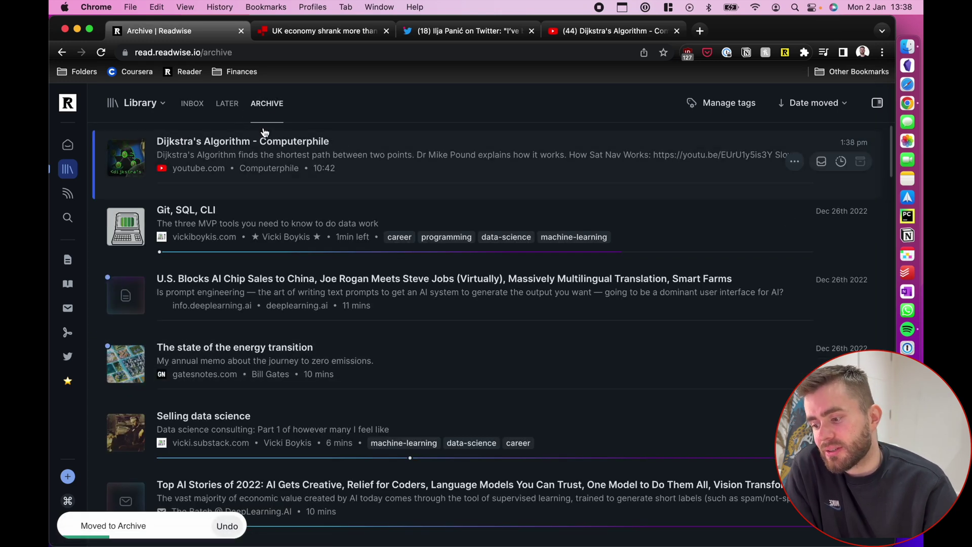
{"action": "left_click", "coordinate": [192, 104]}
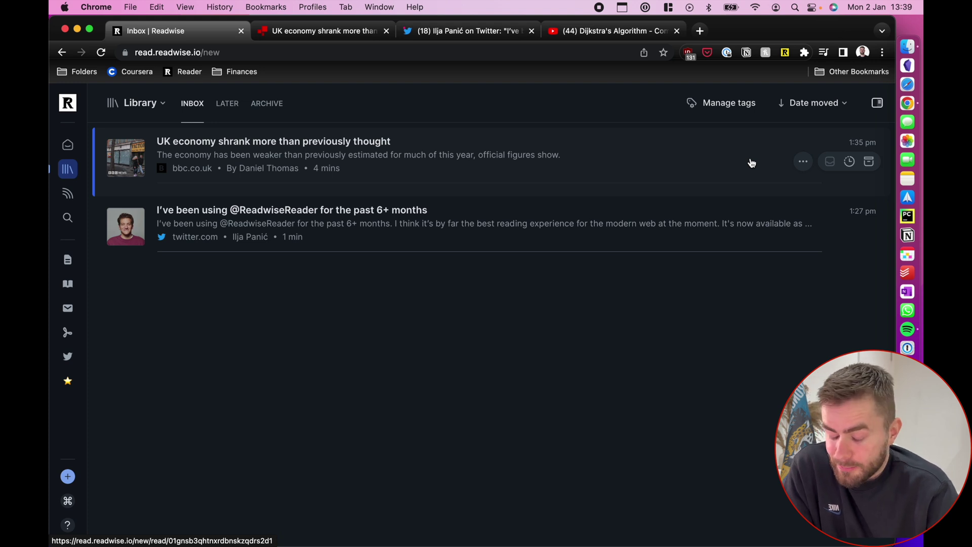
- Move the UK economy article and the Reader tweet to Later, then view the Later list
{"action": "left_click", "coordinate": [852, 163]}
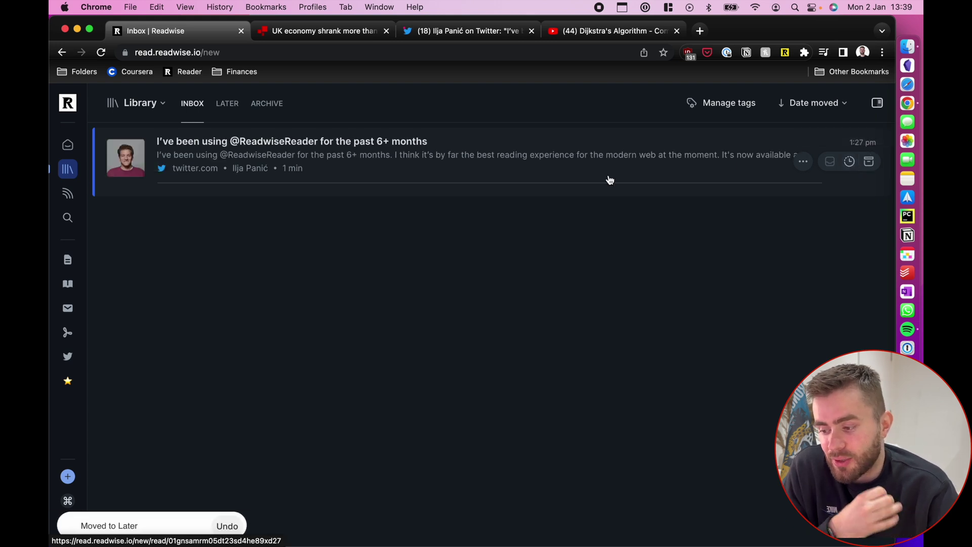
{"action": "left_click", "coordinate": [849, 162]}
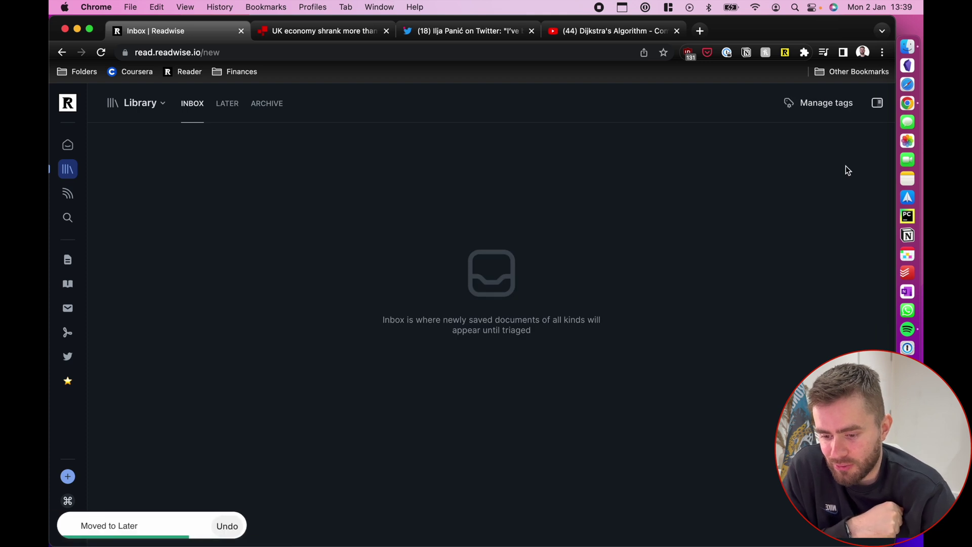
{"action": "left_click", "coordinate": [220, 108]}
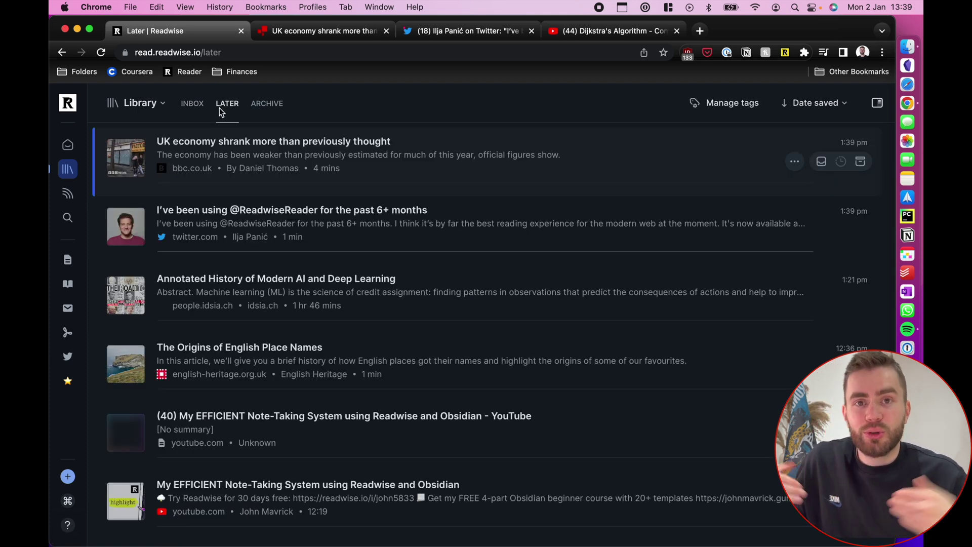
- Tag the UK economy article with a new 'economics' tag
{"action": "left_click", "coordinate": [804, 166]}
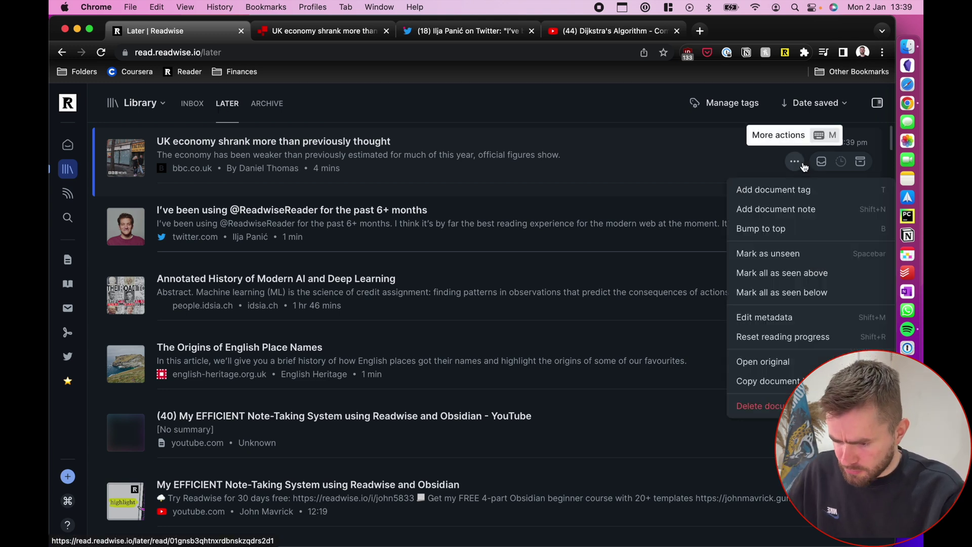
{"action": "left_click", "coordinate": [799, 189]}
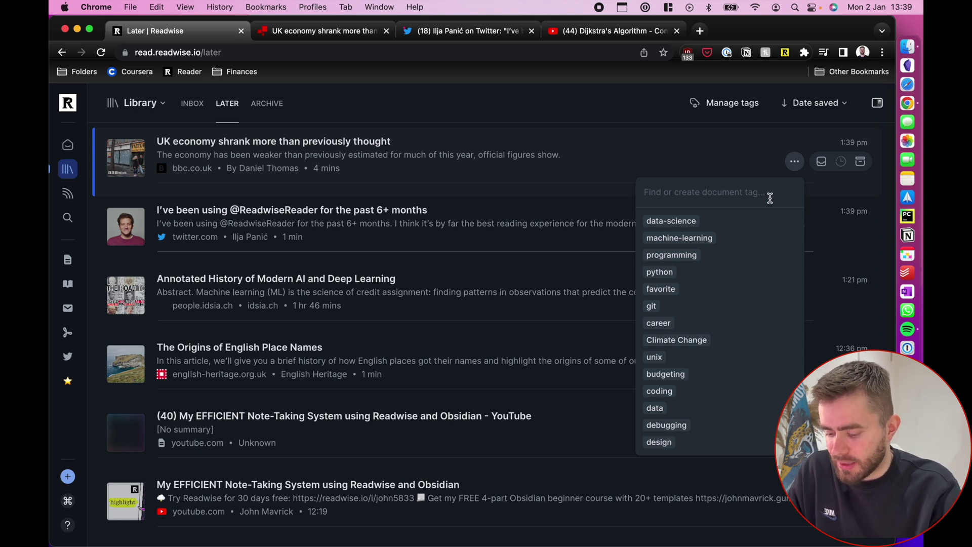
{"action": "type", "text": "economics"}
{"action": "key", "text": "Return"}
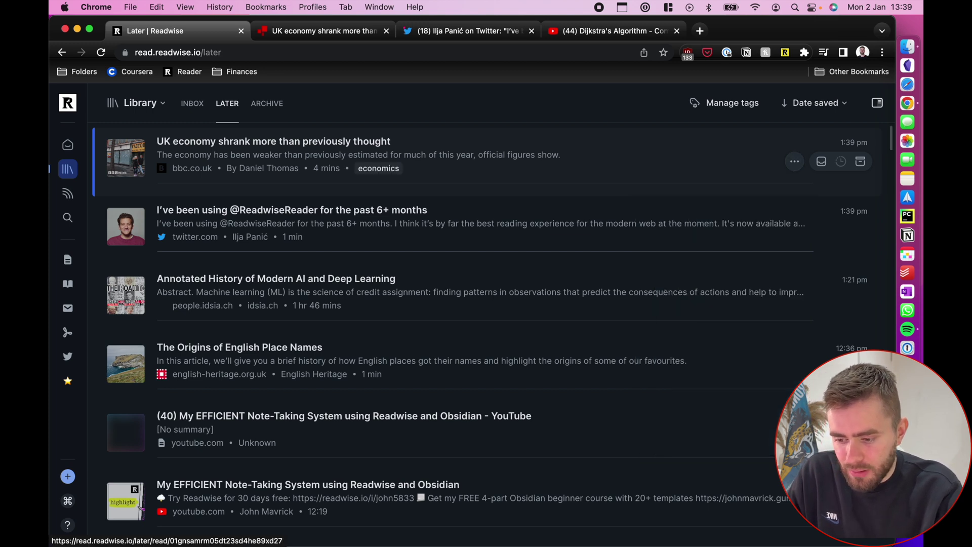
- Tag the ReadwiseReader tweet with a new 'technology' tag
{"action": "left_click", "coordinate": [836, 234]}
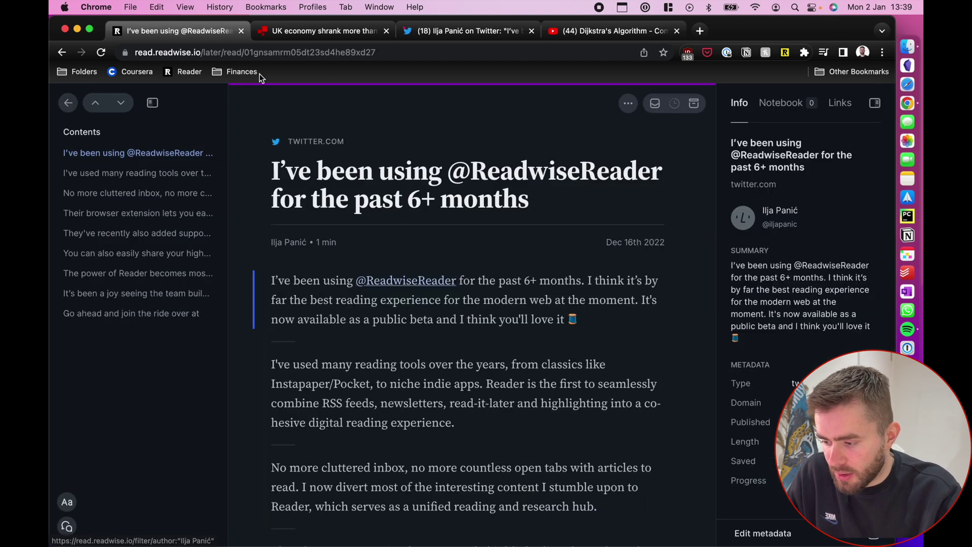
{"action": "key", "text": "Escape"}
{"action": "left_click", "coordinate": [794, 229]}
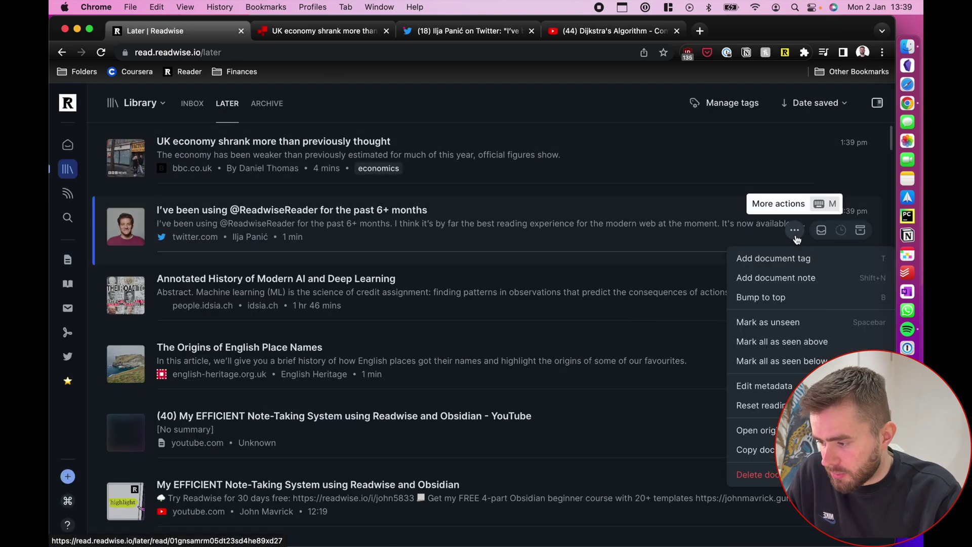
{"action": "left_click", "coordinate": [787, 256]}
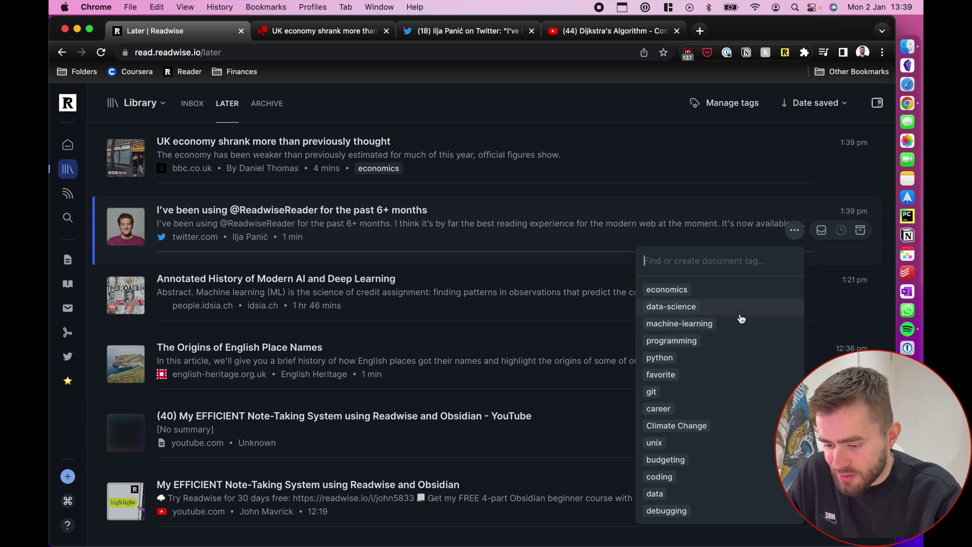
{"action": "type", "text": "technology"}
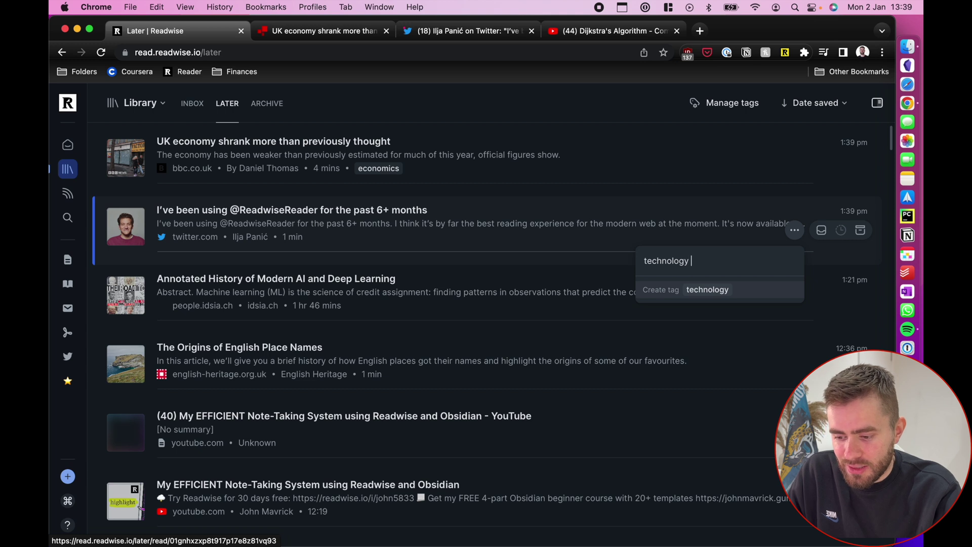
{"action": "key", "text": "Return"}
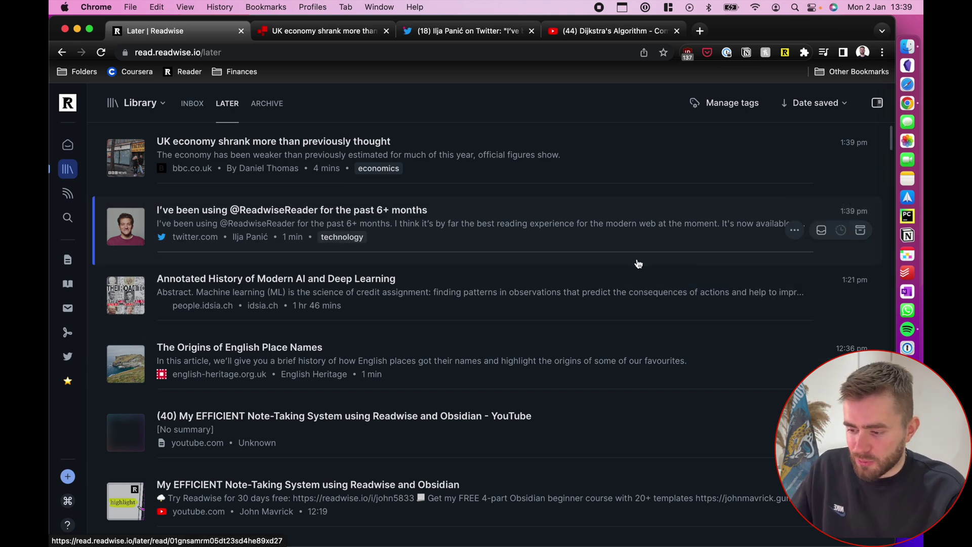
{"action": "left_click", "coordinate": [724, 103]}
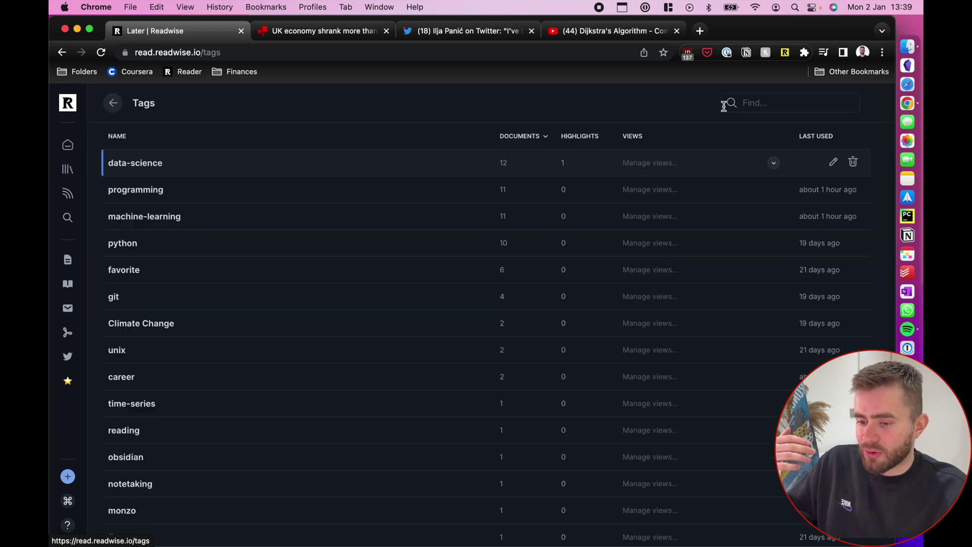
{"action": "scroll", "coordinate": [223, 490], "scroll_direction": "down", "scroll_amount": 10}
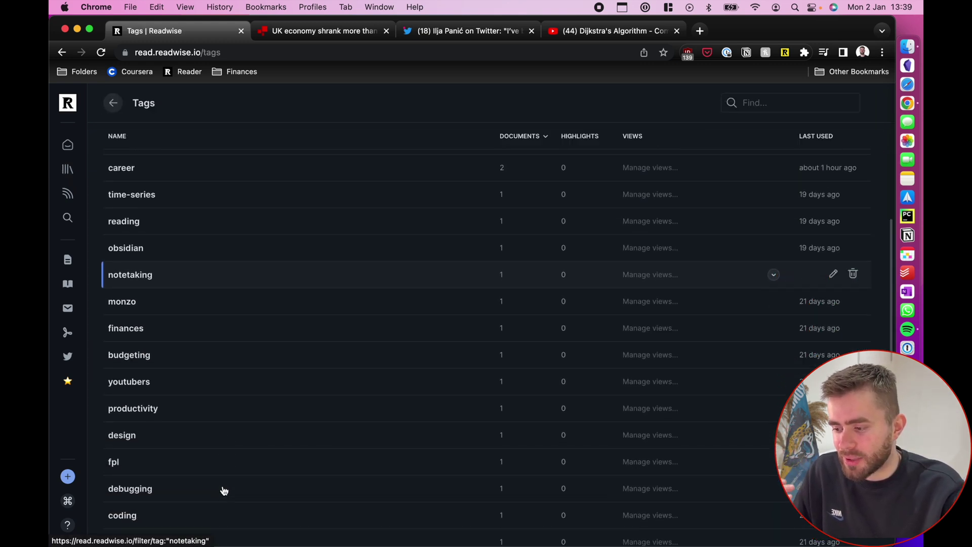
{"action": "scroll", "coordinate": [224, 490], "scroll_direction": "up", "scroll_amount": 10}
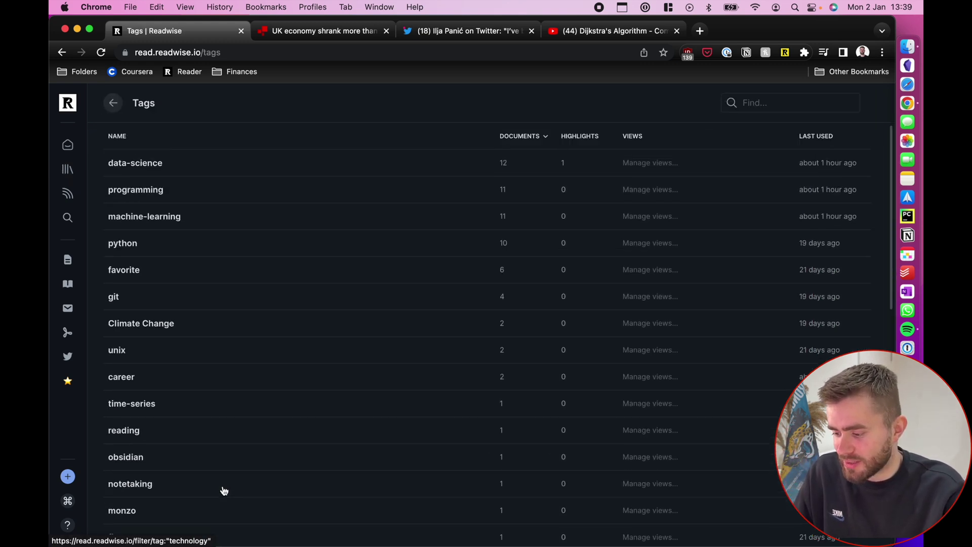
{"action": "left_click", "coordinate": [113, 103]}
{"action": "left_click", "coordinate": [213, 105]}
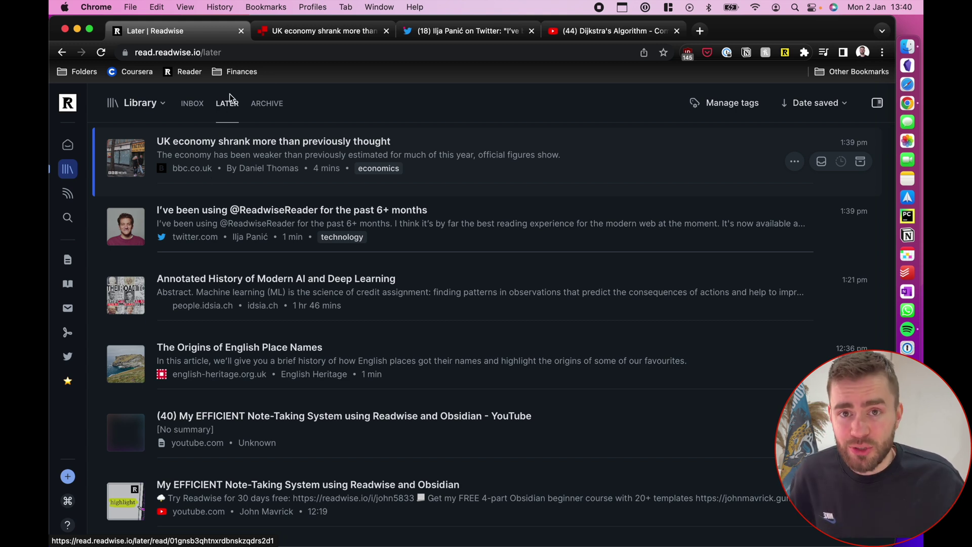
- Check the Inbox, then open 'Breakthrough in nuclear fusion energy announced' from further down the Later list
{"action": "left_click", "coordinate": [191, 104]}
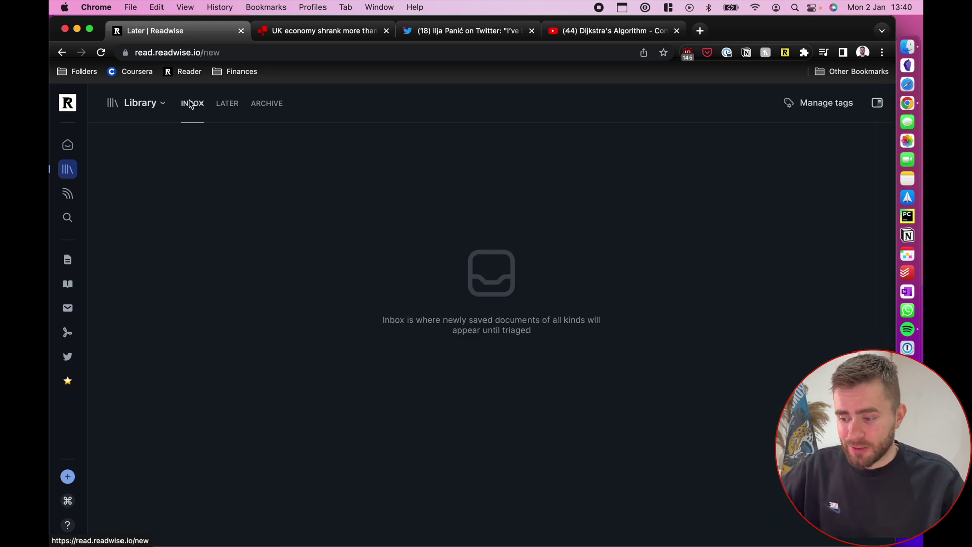
{"action": "left_click", "coordinate": [232, 111]}
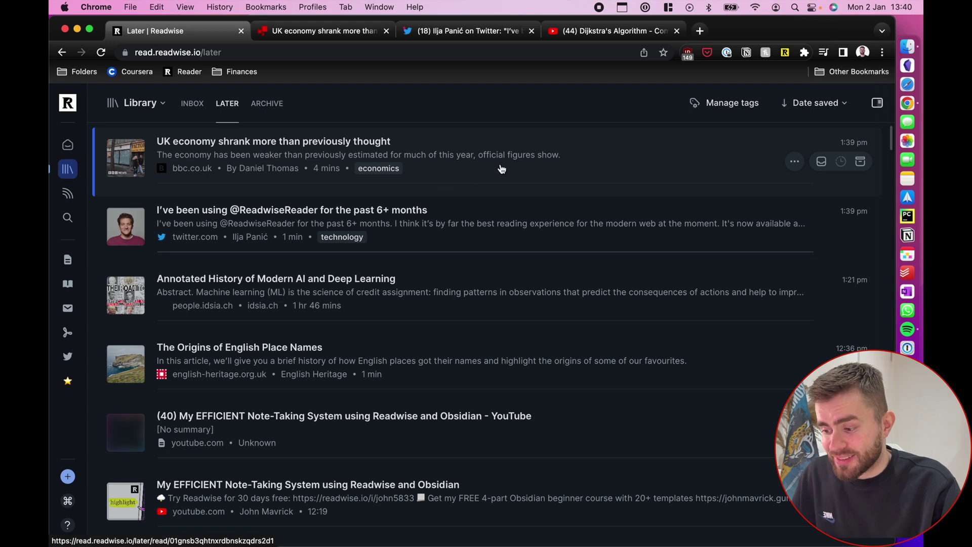
{"action": "scroll", "coordinate": [490, 197], "scroll_direction": "down", "scroll_amount": 7}
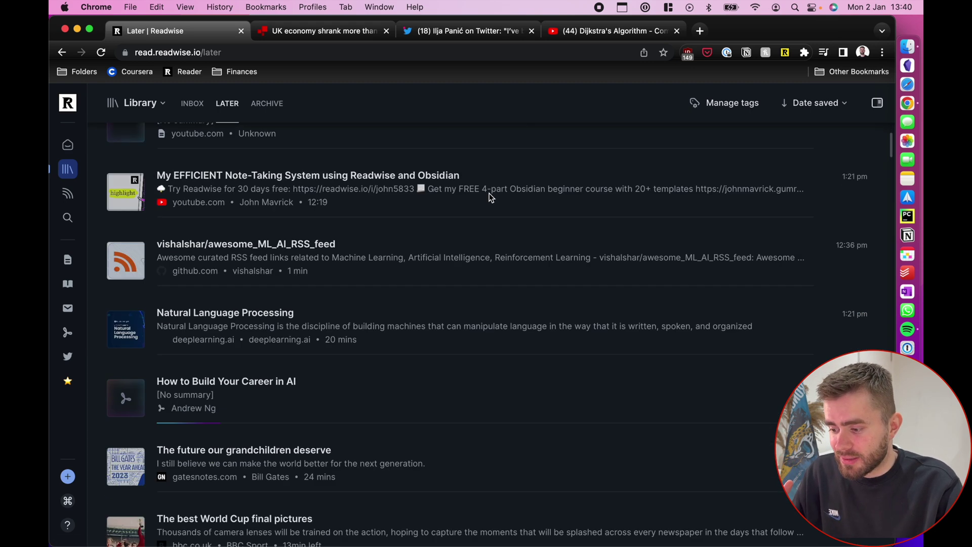
{"action": "scroll", "coordinate": [489, 197], "scroll_direction": "down", "scroll_amount": 4}
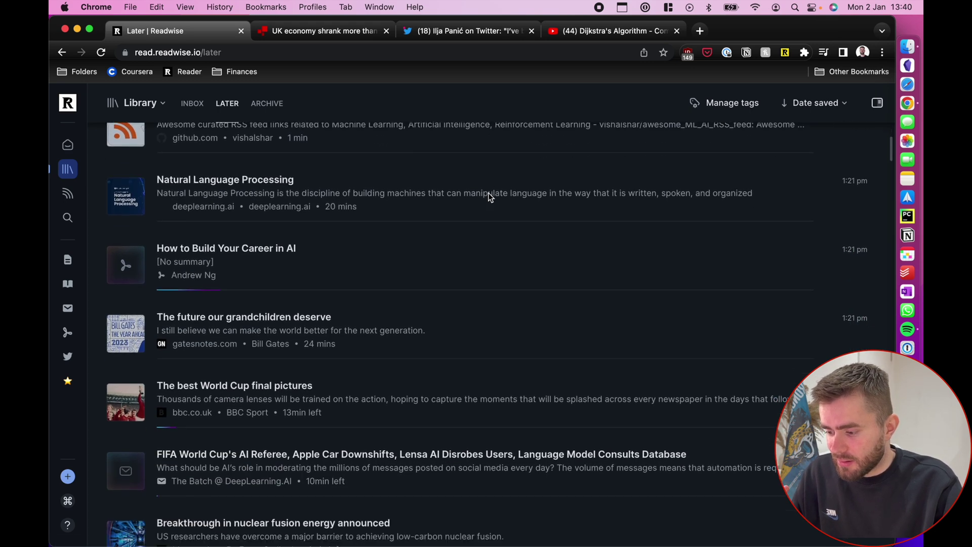
{"action": "scroll", "coordinate": [488, 197], "scroll_direction": "down", "scroll_amount": 2}
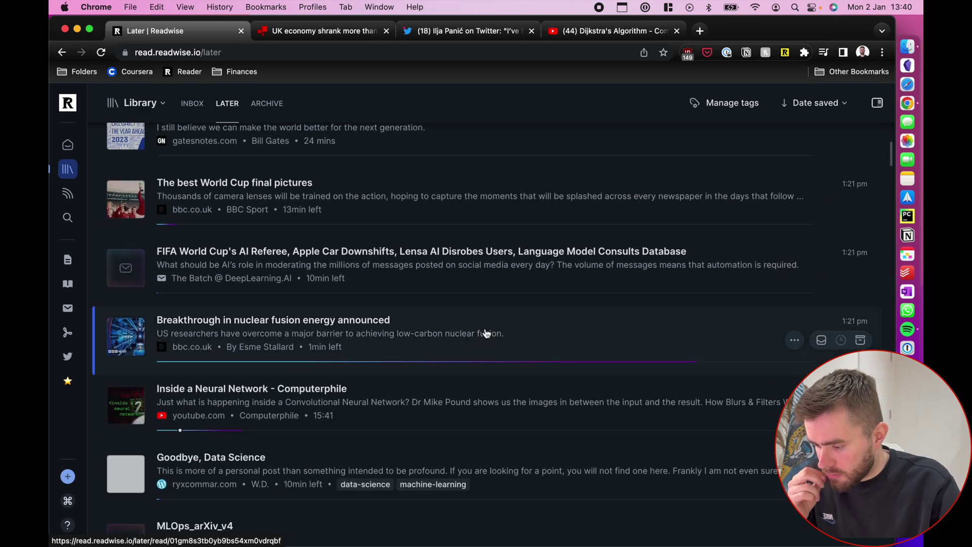
{"action": "left_click", "coordinate": [485, 333]}
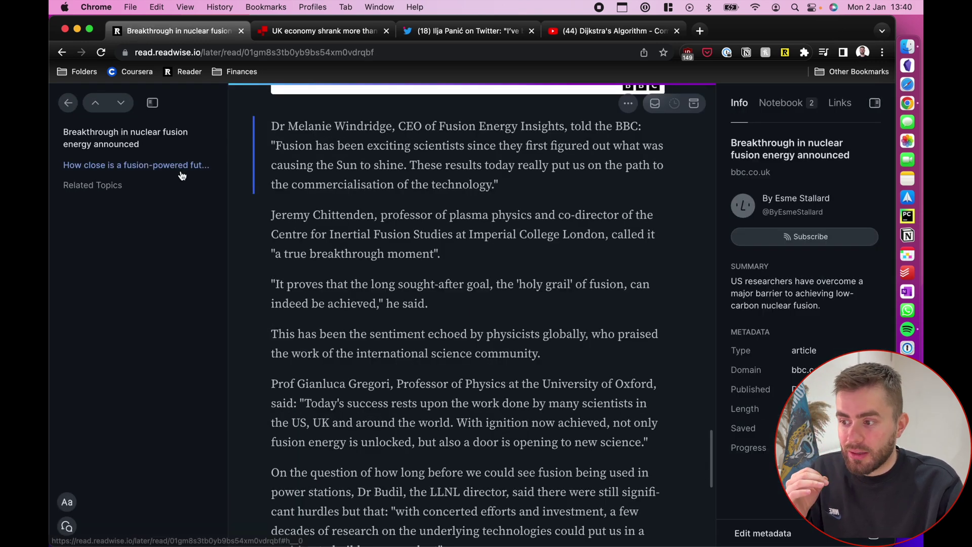
{"action": "scroll", "coordinate": [417, 248], "scroll_direction": "up", "scroll_amount": 20}
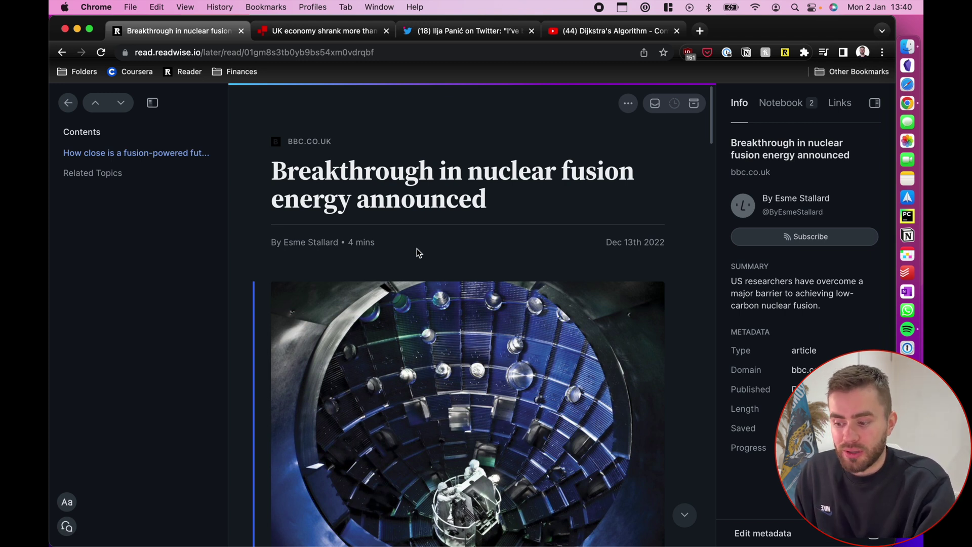
{"action": "scroll", "coordinate": [417, 248], "scroll_direction": "down", "scroll_amount": 8}
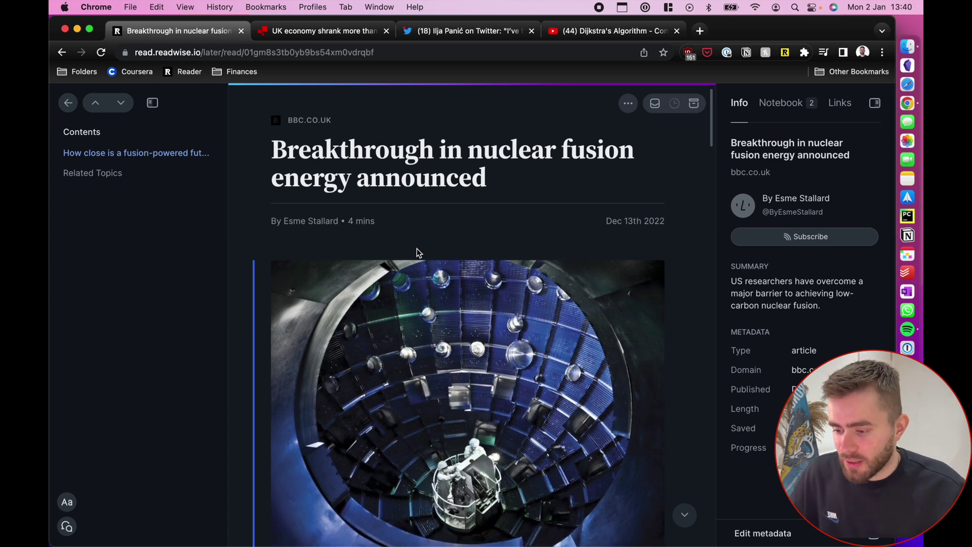
{"action": "scroll", "coordinate": [418, 252], "scroll_direction": "up", "scroll_amount": 8}
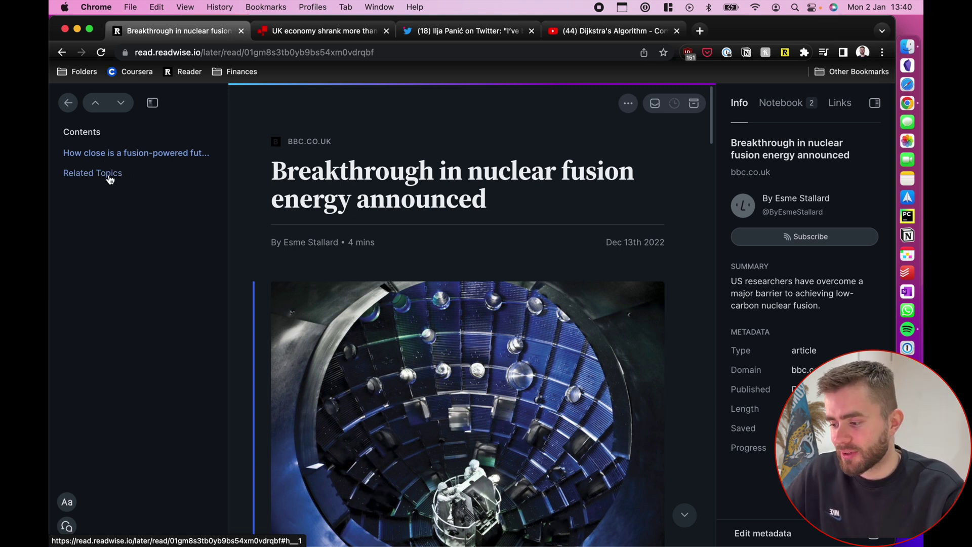
{"action": "scroll", "coordinate": [282, 159], "scroll_direction": "down", "scroll_amount": 1}
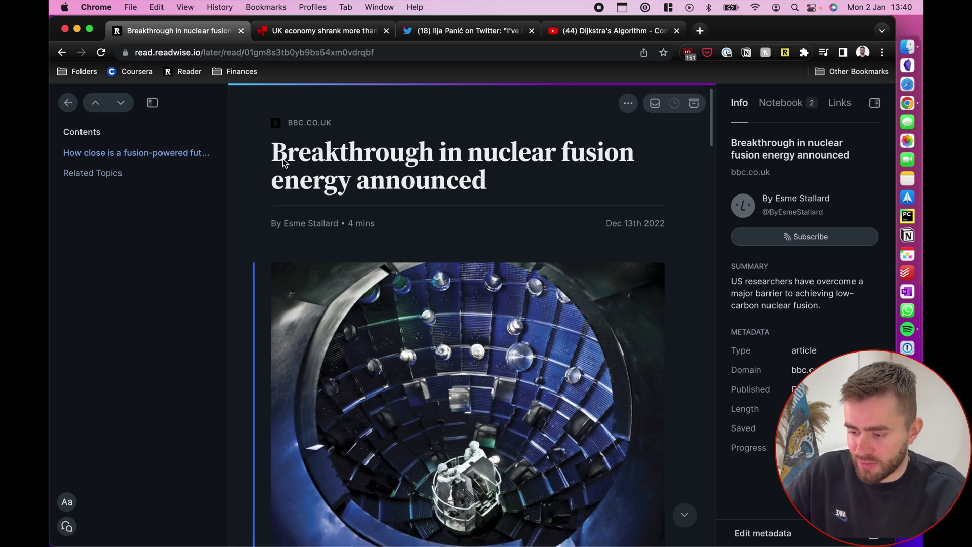
{"action": "scroll", "coordinate": [283, 159], "scroll_direction": "down", "scroll_amount": 6}
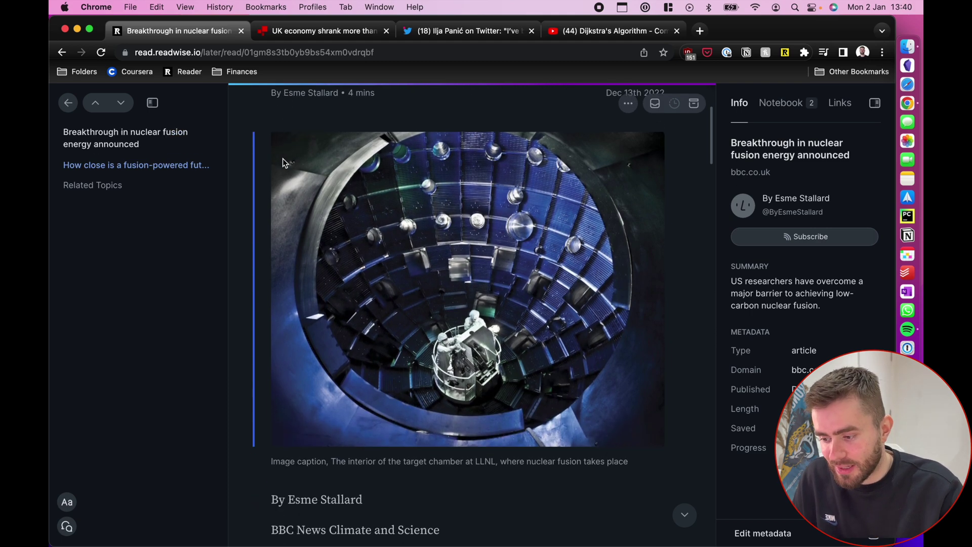
{"action": "scroll", "coordinate": [333, 181], "scroll_direction": "up", "scroll_amount": 5}
{"action": "scroll", "coordinate": [333, 180], "scroll_direction": "down", "scroll_amount": 12}
{"action": "scroll", "coordinate": [333, 180], "scroll_direction": "up", "scroll_amount": 2}
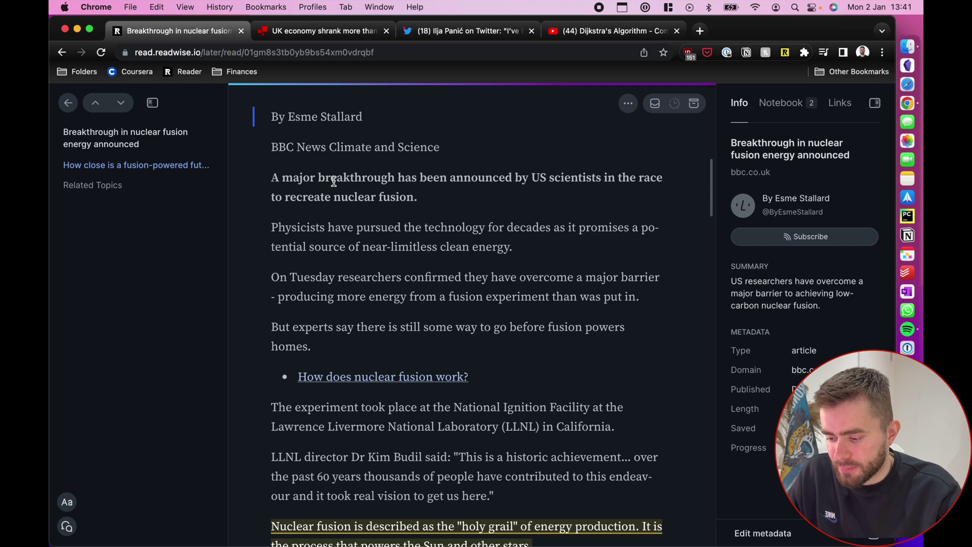
{"action": "scroll", "coordinate": [334, 181], "scroll_direction": "down", "scroll_amount": 3}
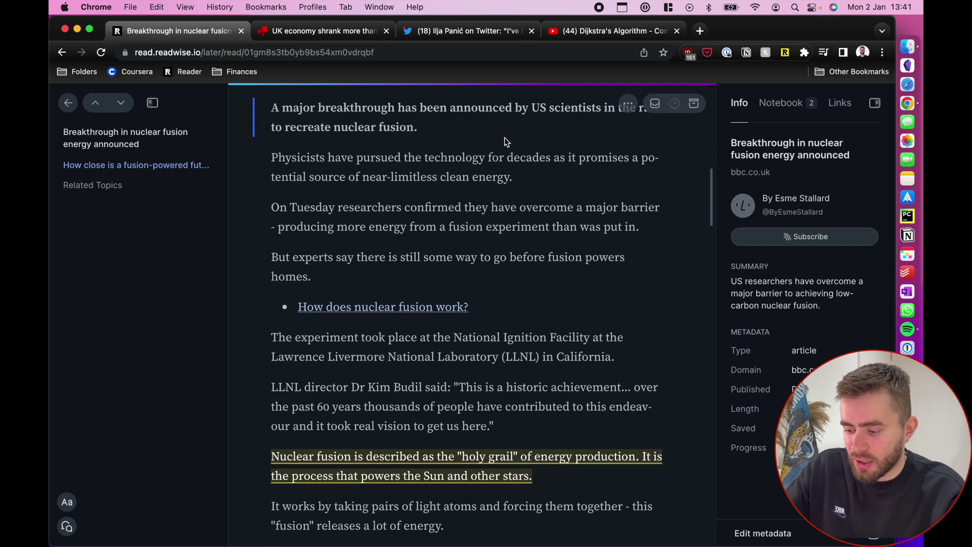
- Reset the fusion article's reading progress and scroll through its text
{"action": "left_click", "coordinate": [627, 103]}
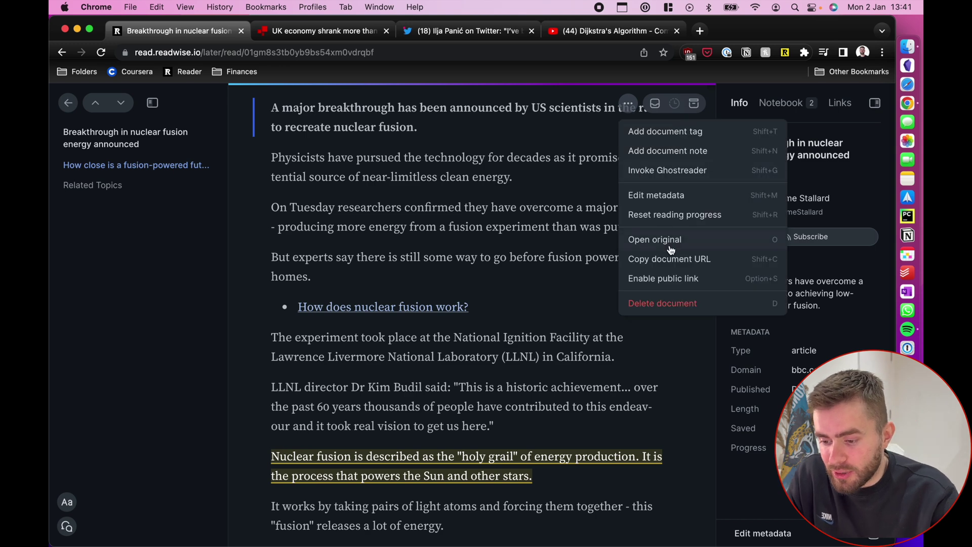
{"action": "left_click", "coordinate": [675, 215]}
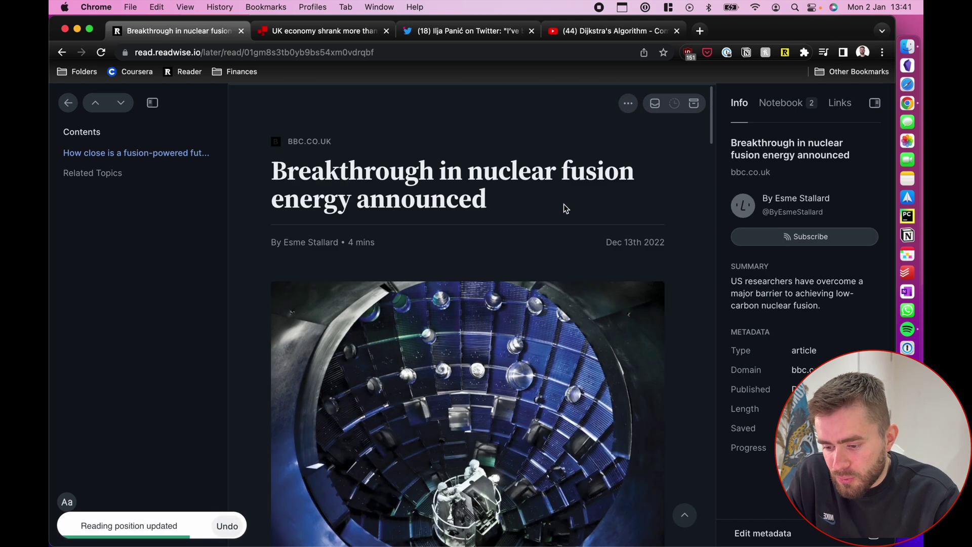
{"action": "scroll", "coordinate": [564, 205], "scroll_direction": "down", "scroll_amount": 10}
{"action": "scroll", "coordinate": [564, 204], "scroll_direction": "down", "scroll_amount": 15}
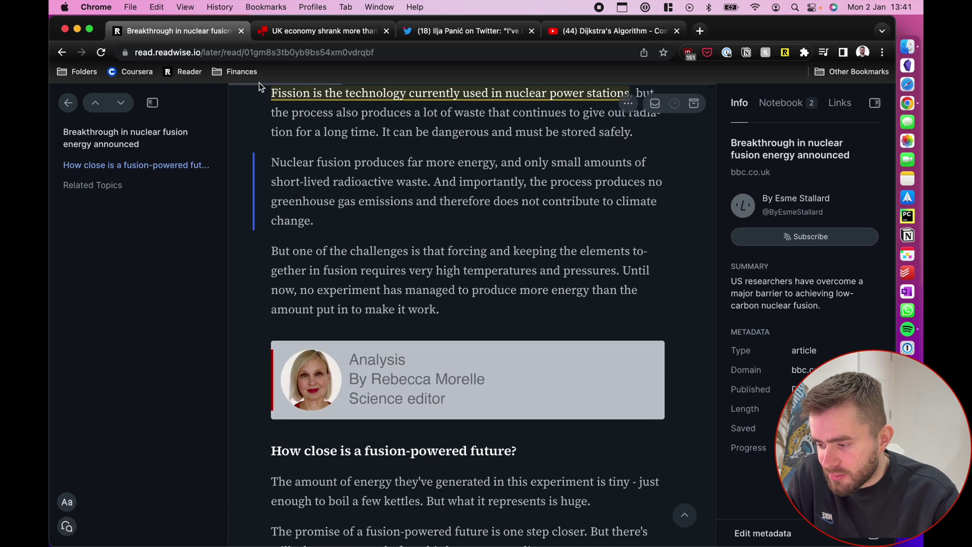
{"action": "scroll", "coordinate": [383, 226], "scroll_direction": "down", "scroll_amount": 2}
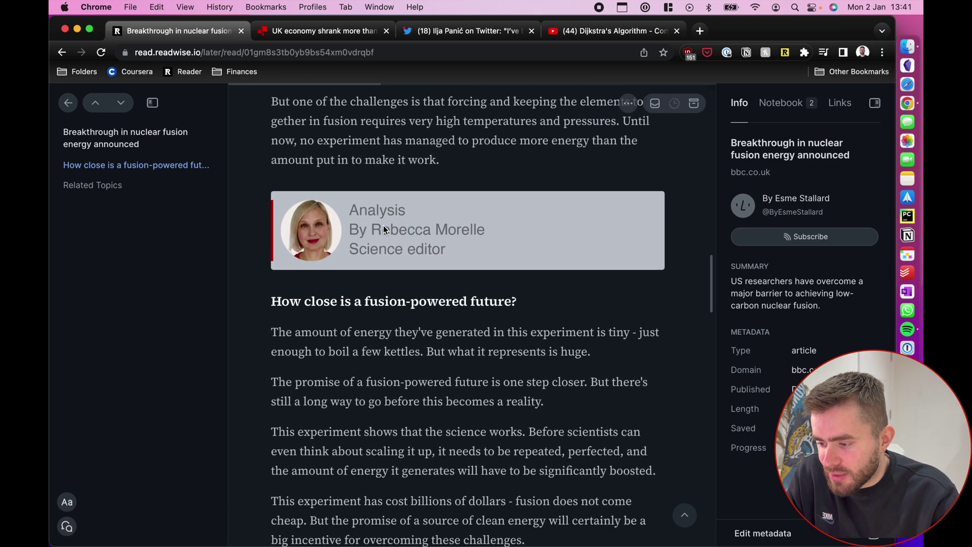
{"action": "scroll", "coordinate": [384, 225], "scroll_direction": "up", "scroll_amount": 8}
{"action": "scroll", "coordinate": [384, 225], "scroll_direction": "up", "scroll_amount": 4}
{"action": "scroll", "coordinate": [384, 225], "scroll_direction": "up", "scroll_amount": 1}
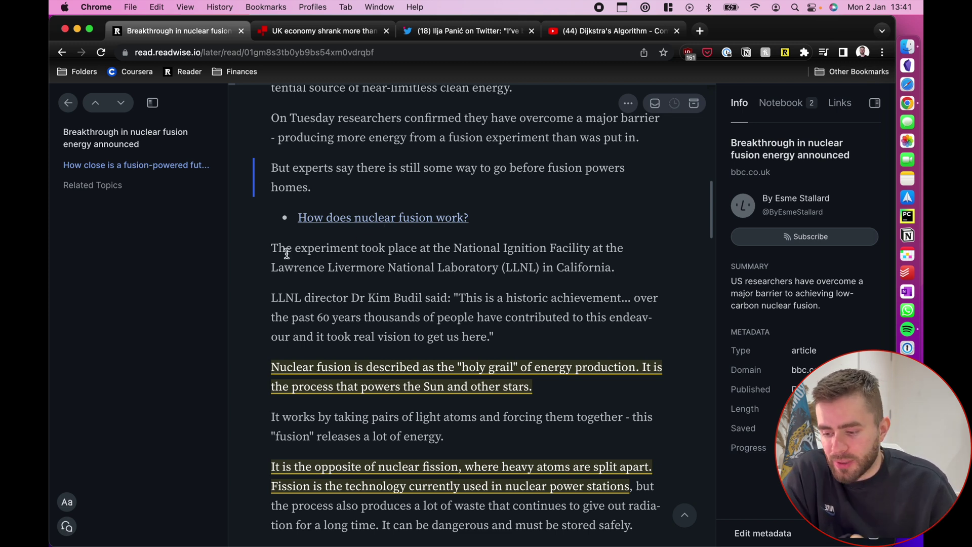
- Highlight the opening of the experiment paragraph and attach the note 'test'
{"action": "left_click_drag", "start_coordinate": [272, 248], "coordinate": [483, 256]}
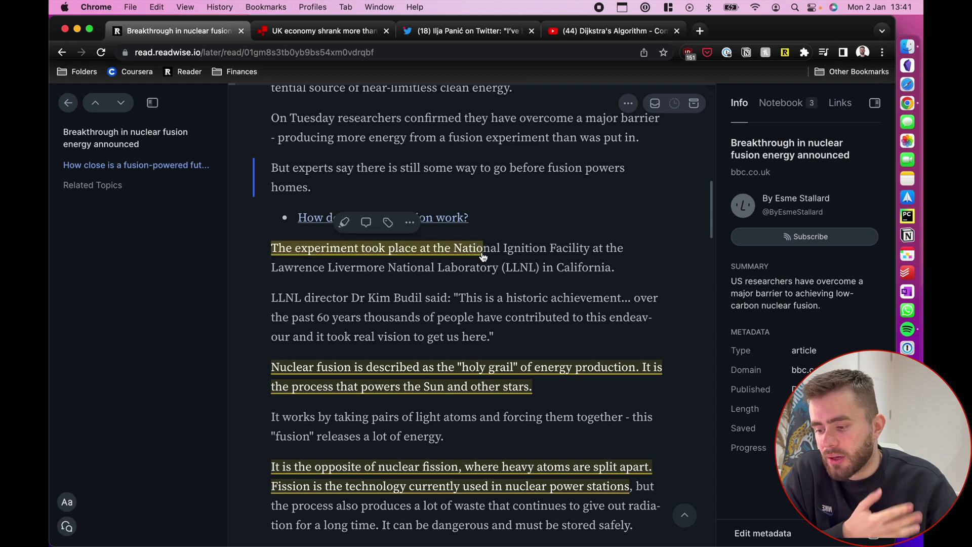
{"action": "left_click", "coordinate": [365, 222]}
{"action": "type", "text": "test"}
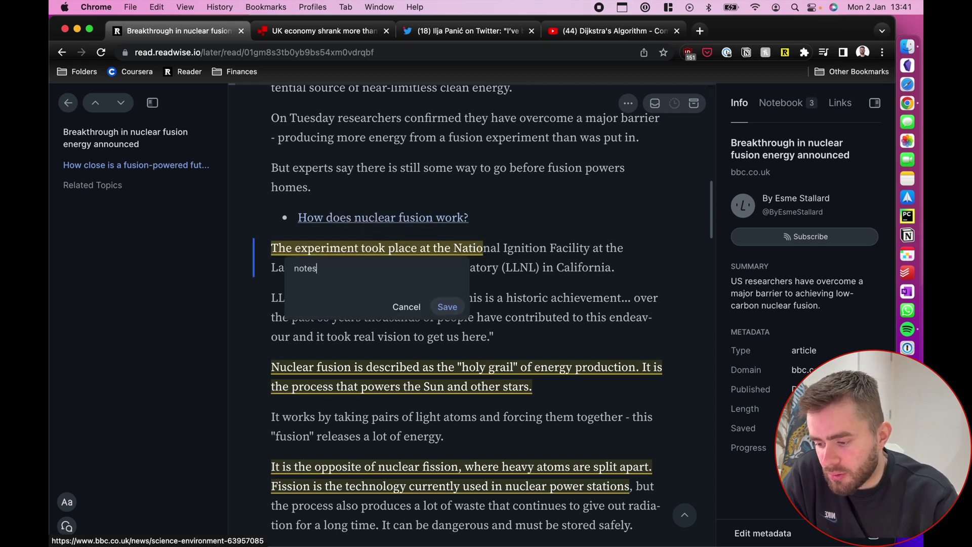
{"action": "key", "text": "Return"}
{"action": "left_click", "coordinate": [458, 251]}
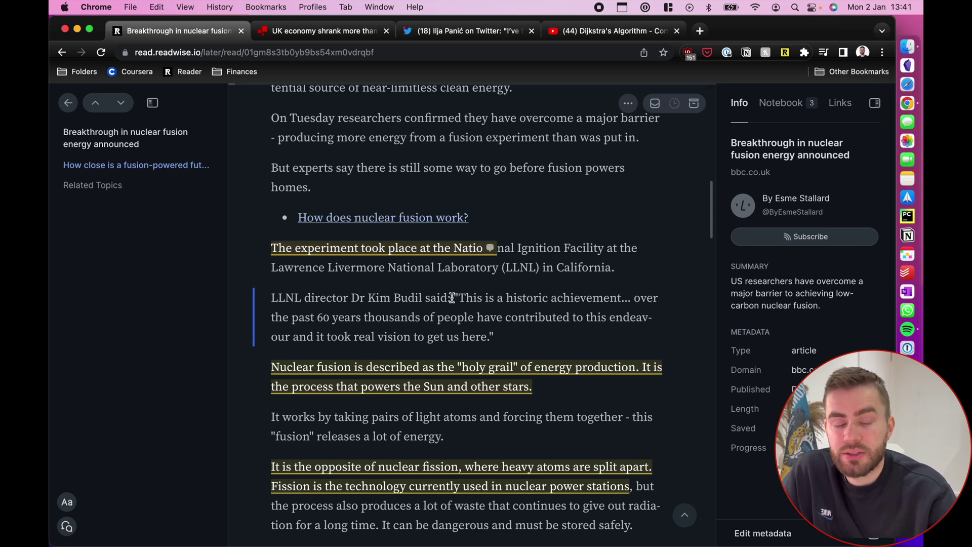
- Delete the cut-off 'experiment took place' highlight, with the Notebook panel showing
{"action": "left_click", "coordinate": [788, 104]}
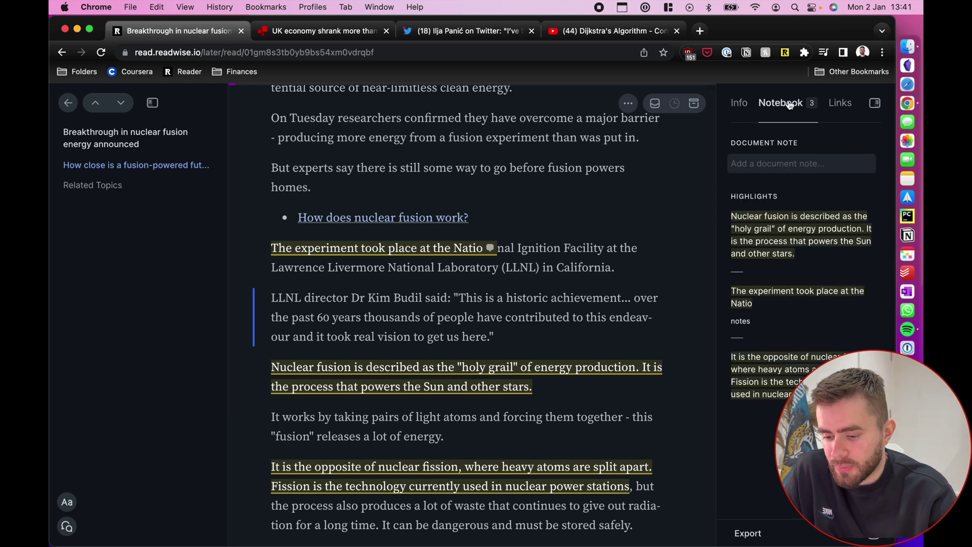
{"action": "left_click", "coordinate": [453, 254]}
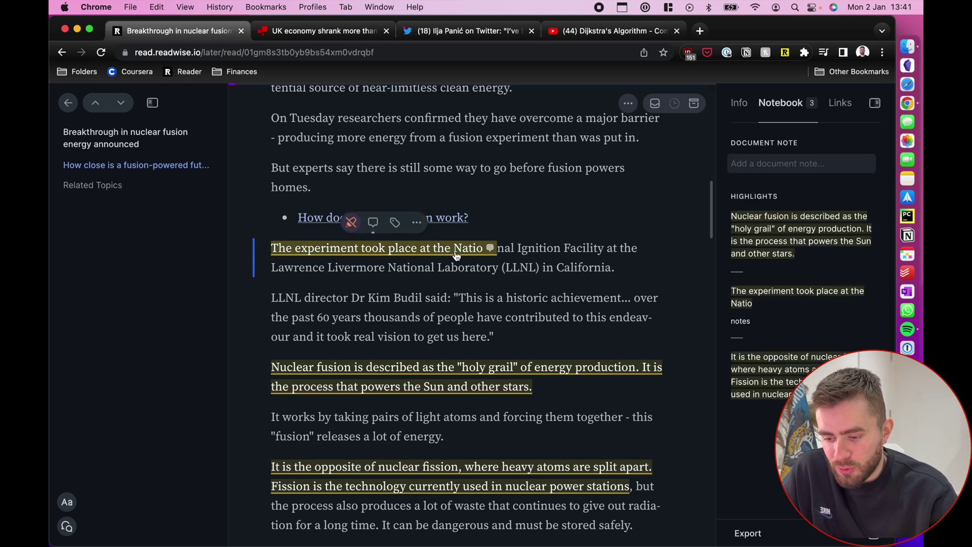
{"action": "left_click", "coordinate": [352, 222]}
{"action": "scroll", "coordinate": [542, 311], "scroll_direction": "down", "scroll_amount": 1}
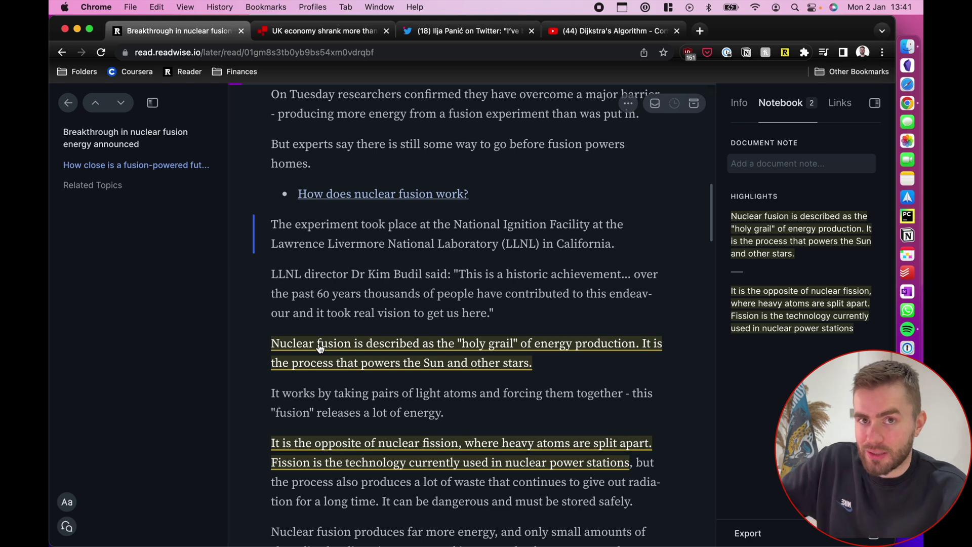
{"action": "scroll", "coordinate": [435, 306], "scroll_direction": "down", "scroll_amount": 1}
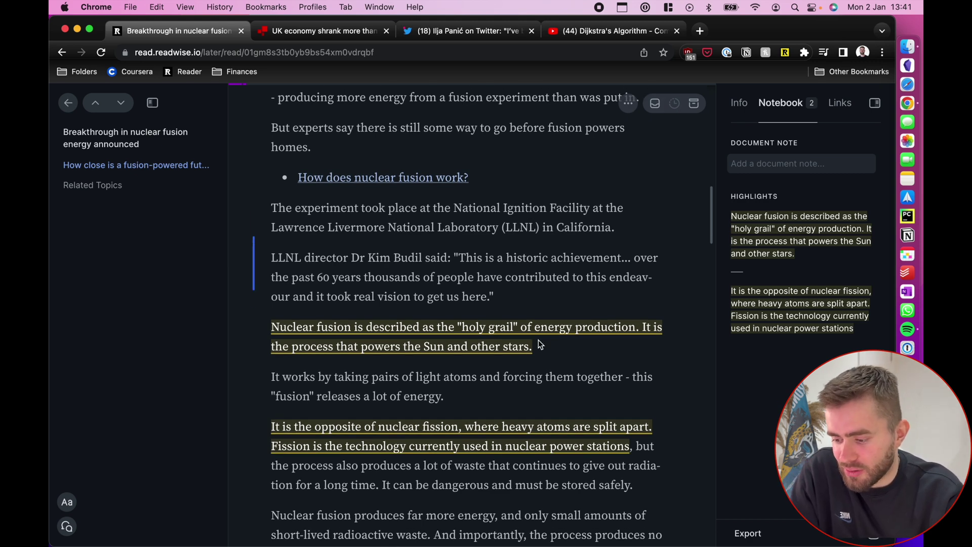
- Move through the paragraphs and jump to the nuclear fission highlight from the Notebook
{"action": "key", "text": "Down"}
{"action": "key", "text": "Down"}
{"action": "key", "text": "Up"}
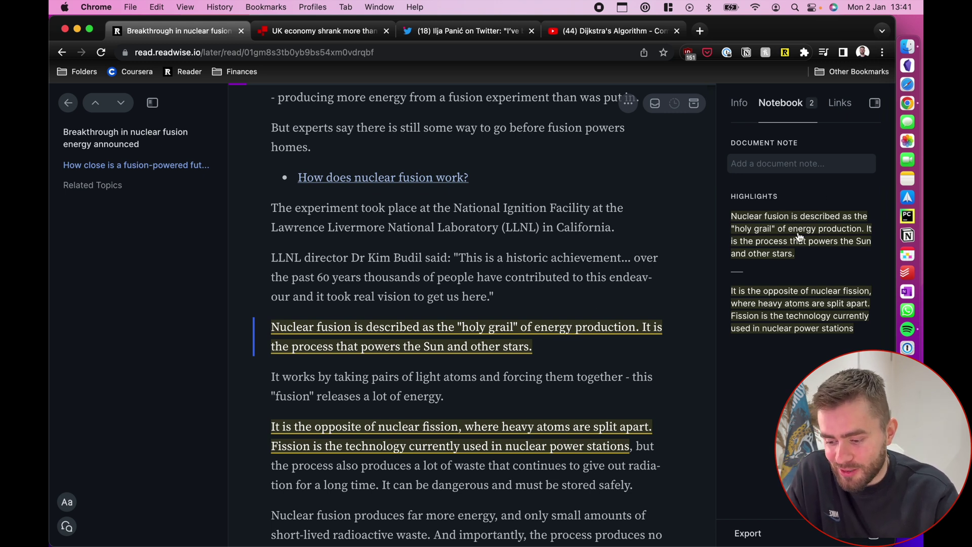
{"action": "scroll", "coordinate": [520, 353], "scroll_direction": "down", "scroll_amount": 3}
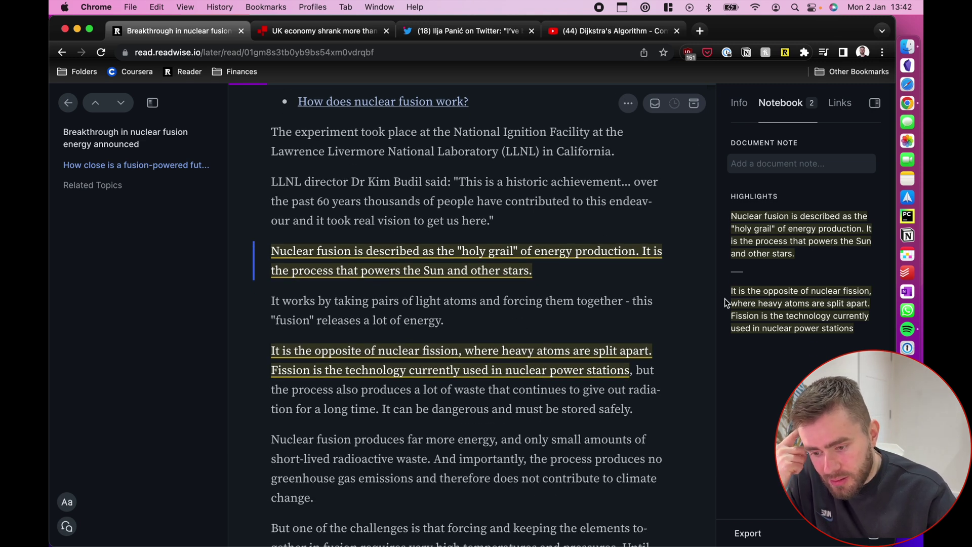
{"action": "scroll", "coordinate": [772, 249], "scroll_direction": "up", "scroll_amount": 10}
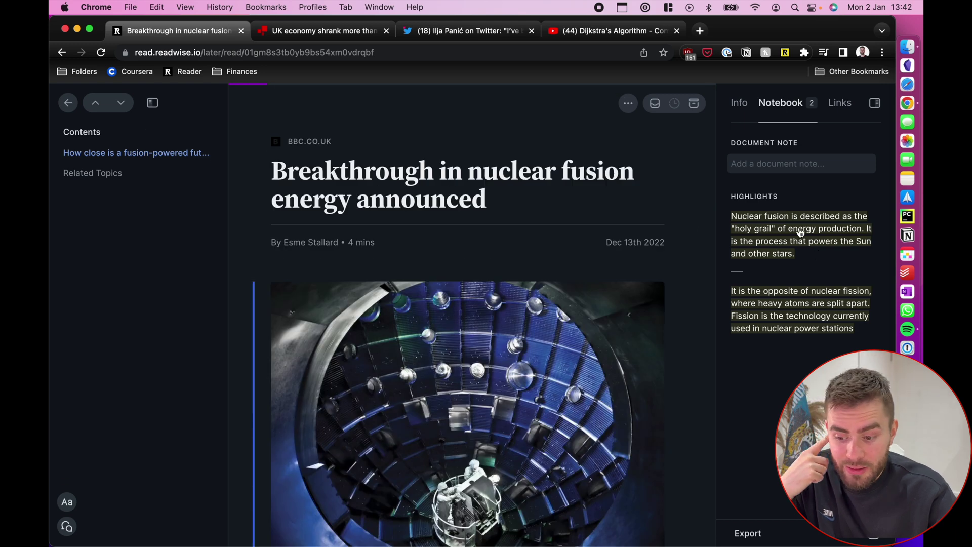
{"action": "left_click", "coordinate": [774, 327]}
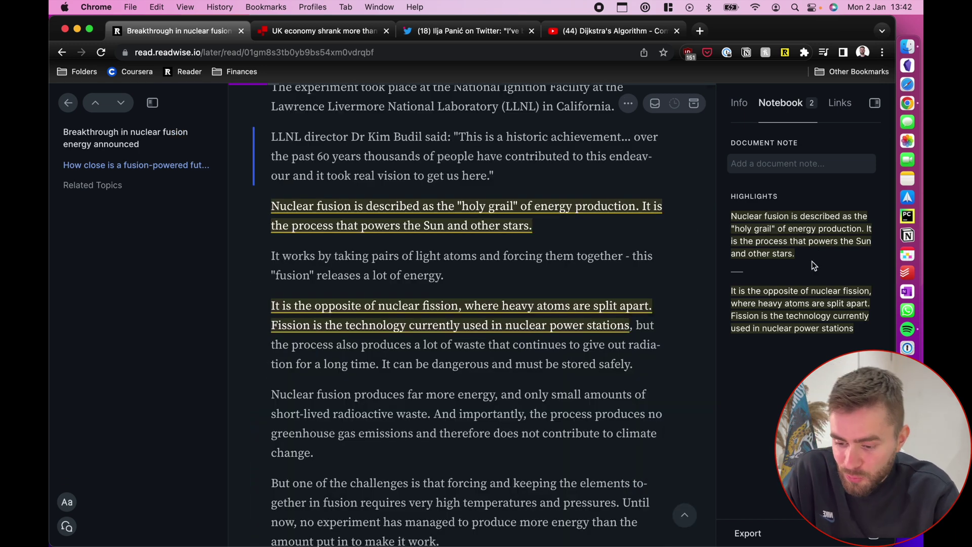
- Show the fusion article's Info details in the side panel and open its '...' More actions menu
{"action": "left_click", "coordinate": [738, 106]}
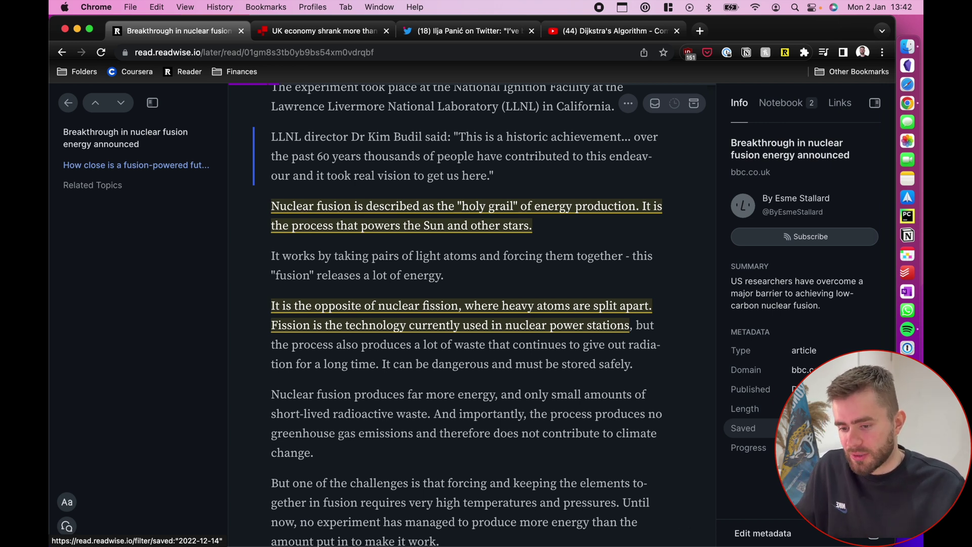
{"action": "scroll", "coordinate": [406, 345], "scroll_direction": "down", "scroll_amount": 10}
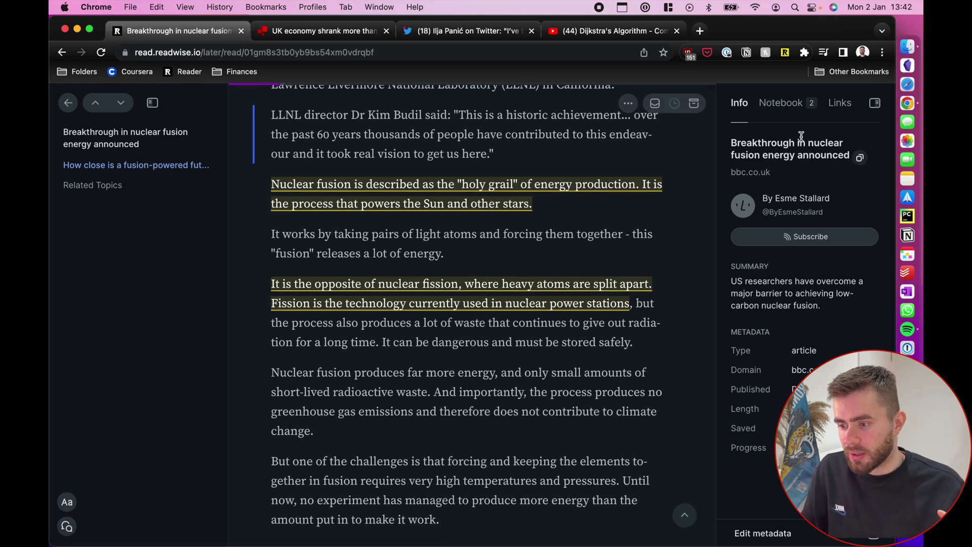
{"action": "scroll", "coordinate": [406, 344], "scroll_direction": "up", "scroll_amount": 7}
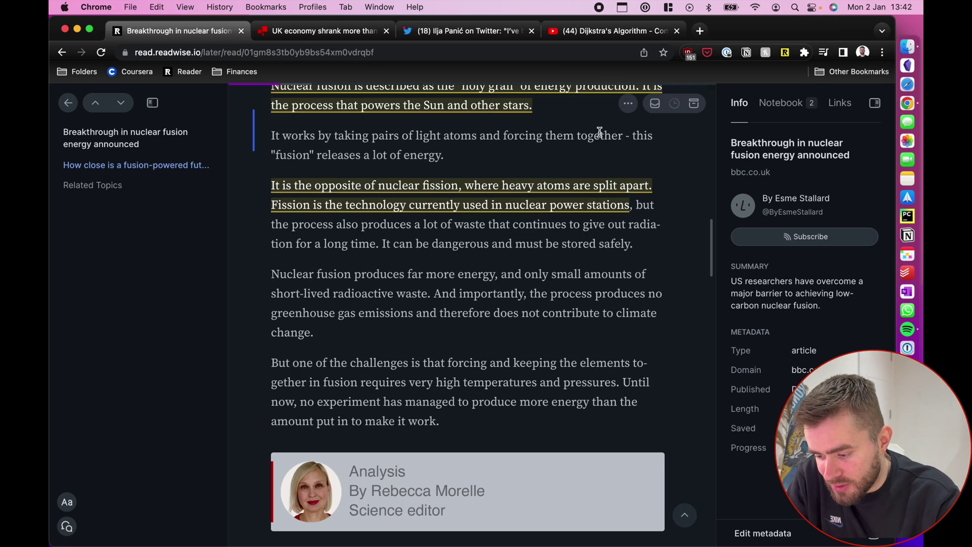
{"action": "left_click", "coordinate": [627, 105]}
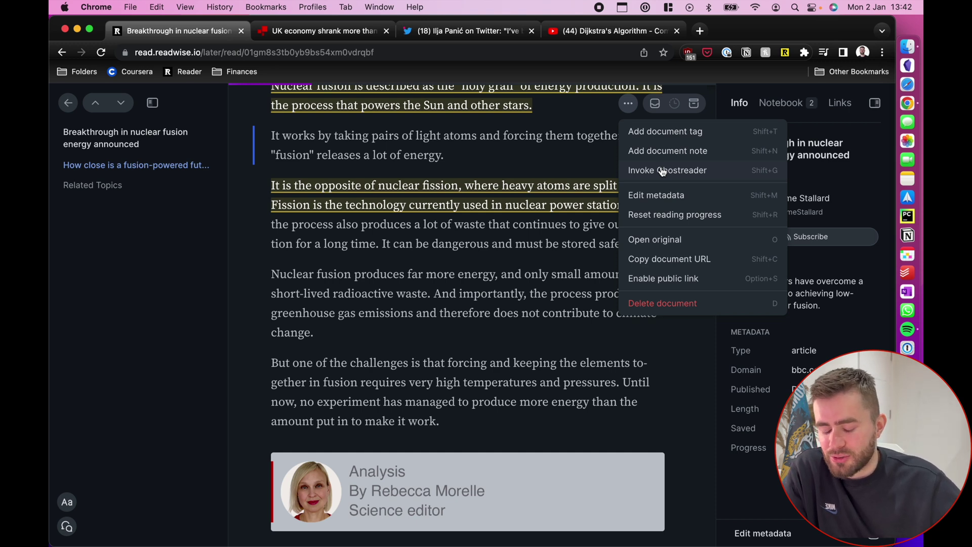
- Invoke Ghostreader and run 'Generate thought-provoking questions' to fill the document note
{"action": "left_click", "coordinate": [662, 172]}
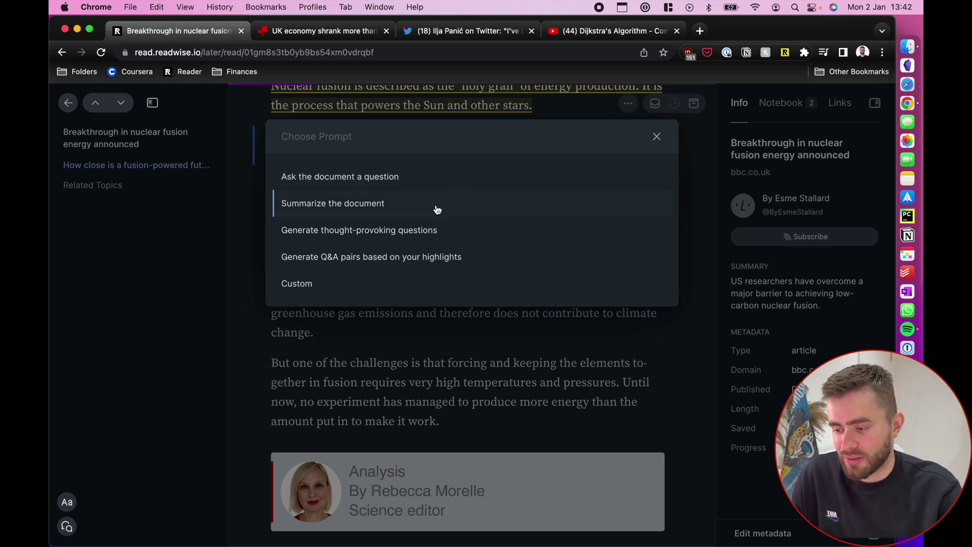
{"action": "left_click", "coordinate": [468, 239]}
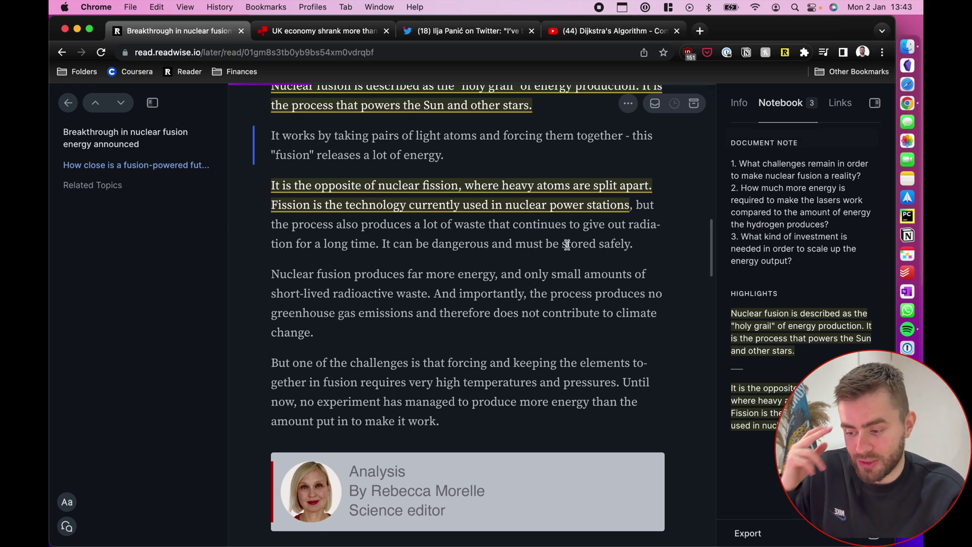
- Run Ghostreader's 'Summarize the document' prompt, then review the summary in the Notebook's document note
{"action": "left_click", "coordinate": [628, 104]}
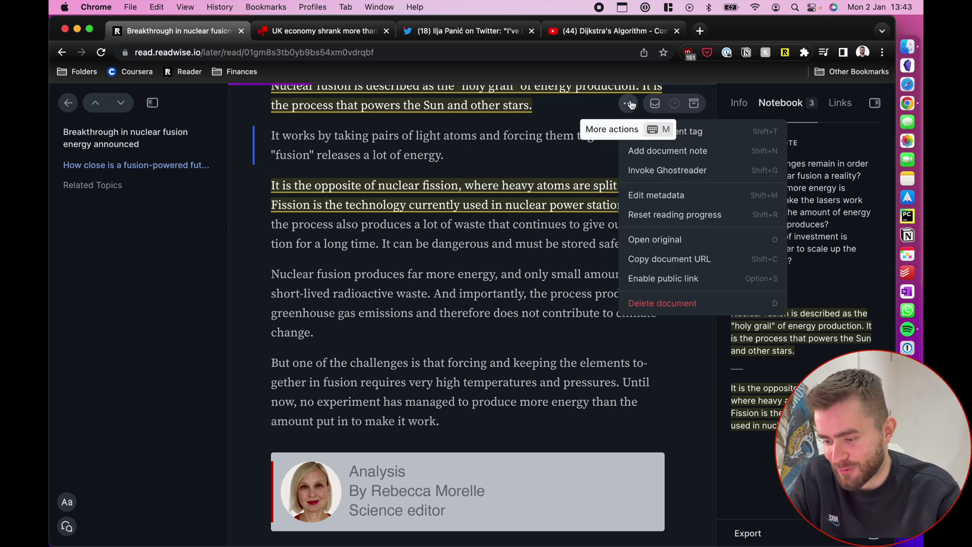
{"action": "left_click", "coordinate": [658, 174]}
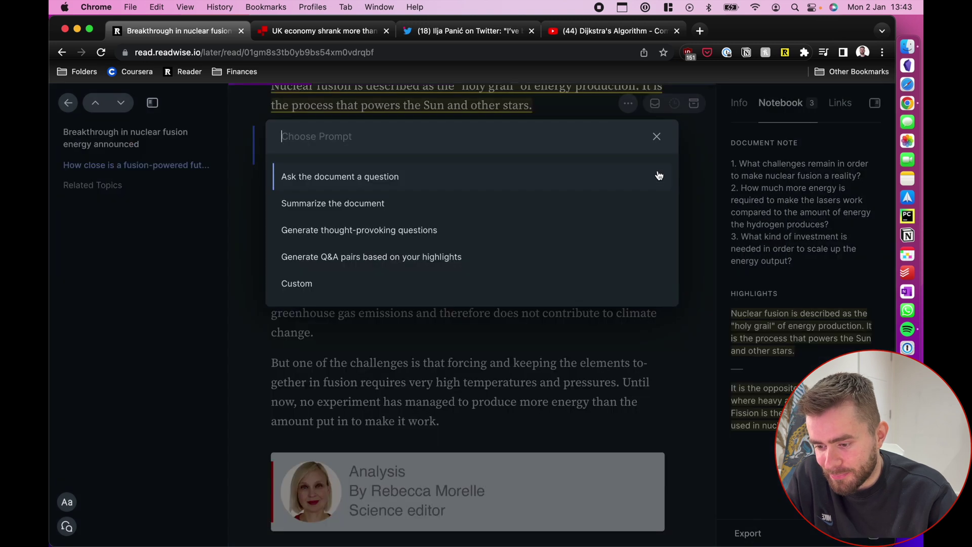
{"action": "left_click", "coordinate": [411, 203]}
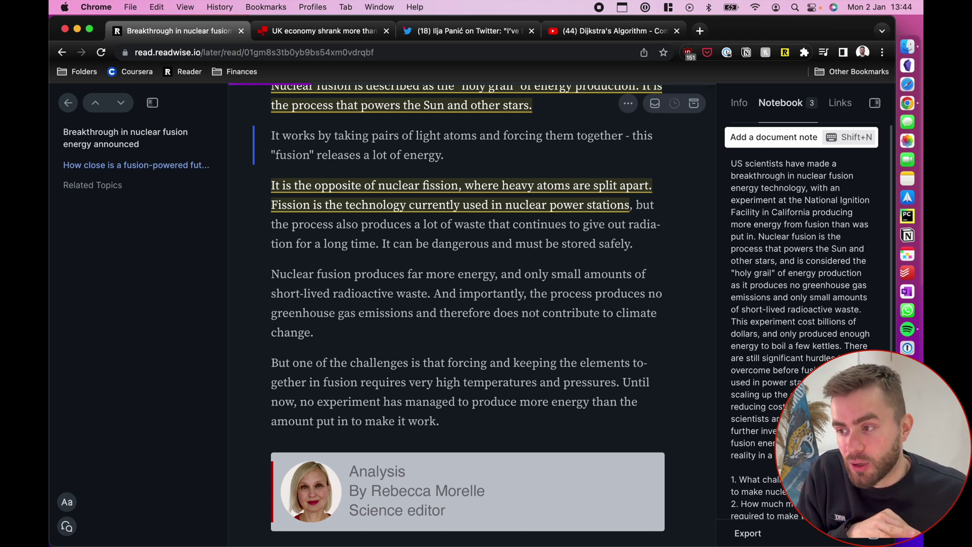
{"action": "left_click", "coordinate": [802, 138]}
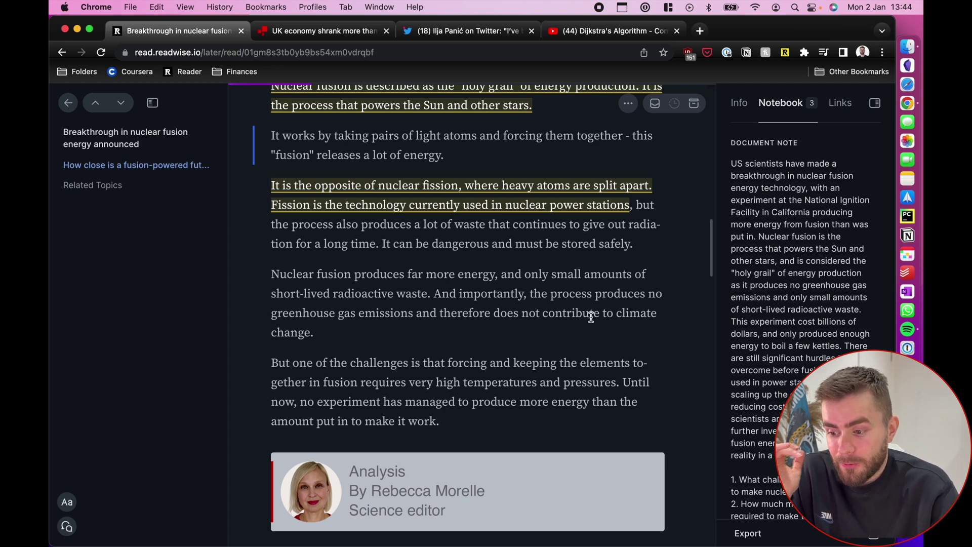
{"action": "scroll", "coordinate": [591, 317], "scroll_direction": "down", "scroll_amount": 12}
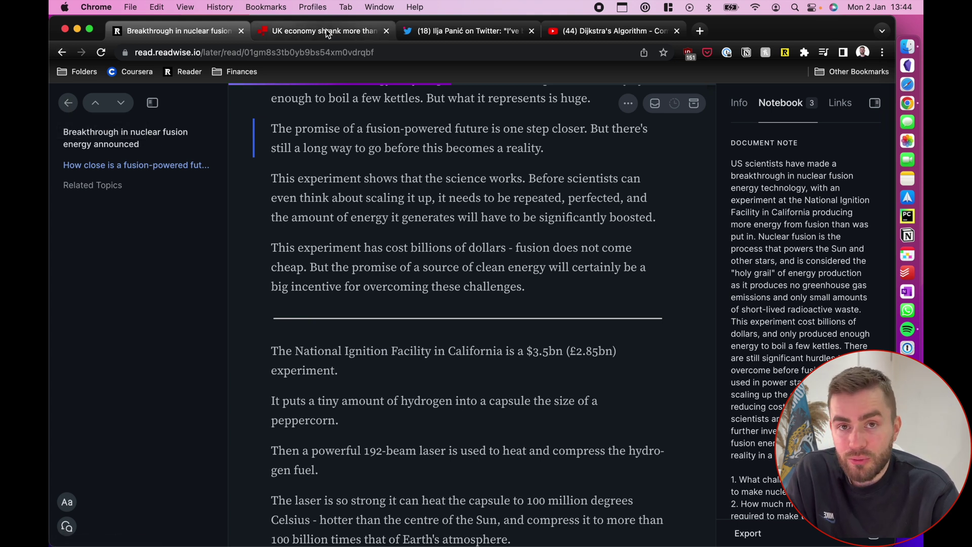
- Go back to the Later library and open the 'UK economy shrank more than previously thought' article
{"action": "left_click", "coordinate": [300, 33]}
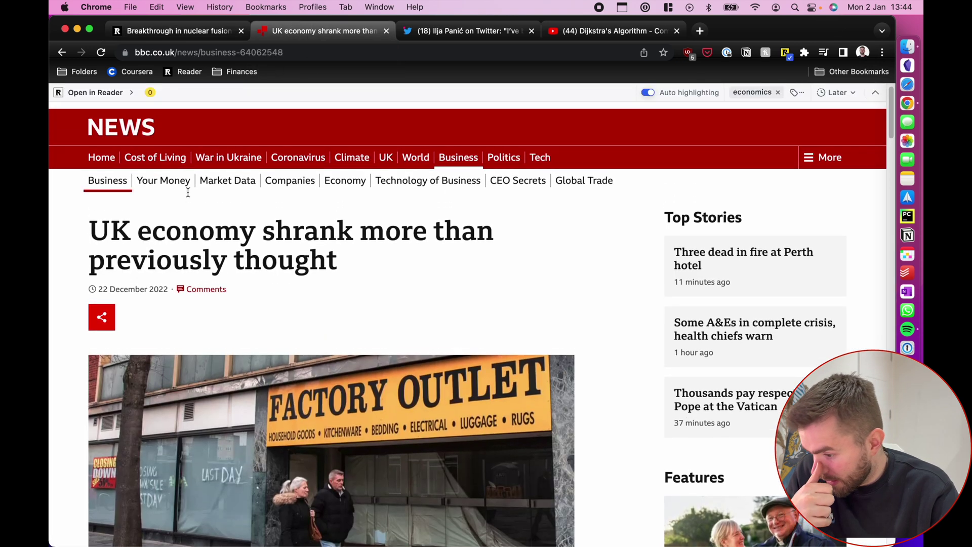
{"action": "left_click", "coordinate": [171, 33]}
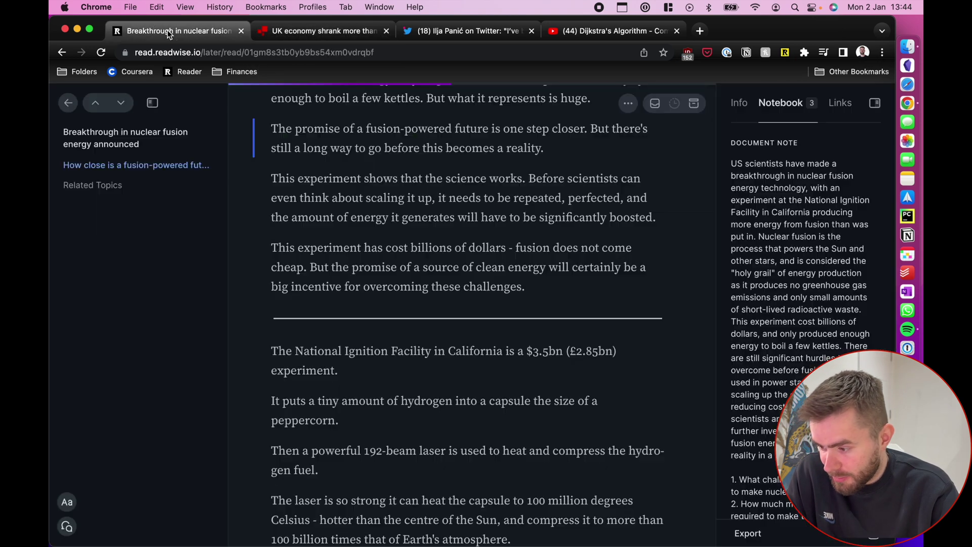
{"action": "left_click", "coordinate": [69, 99]}
{"action": "scroll", "coordinate": [355, 152], "scroll_direction": "up", "scroll_amount": 10}
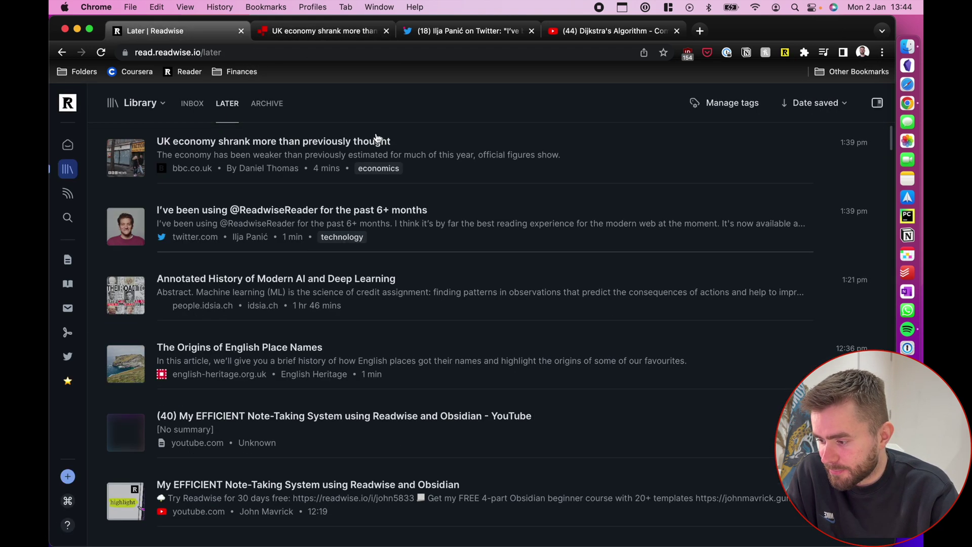
{"action": "left_click", "coordinate": [296, 146]}
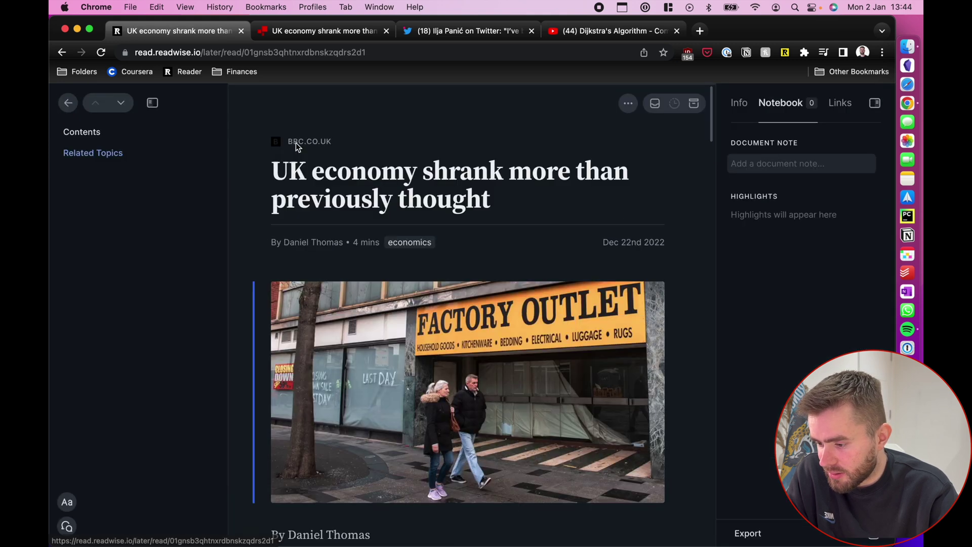
{"action": "scroll", "coordinate": [320, 247], "scroll_direction": "down", "scroll_amount": 1}
{"action": "scroll", "coordinate": [322, 246], "scroll_direction": "down", "scroll_amount": 10}
{"action": "scroll", "coordinate": [321, 247], "scroll_direction": "up", "scroll_amount": 10}
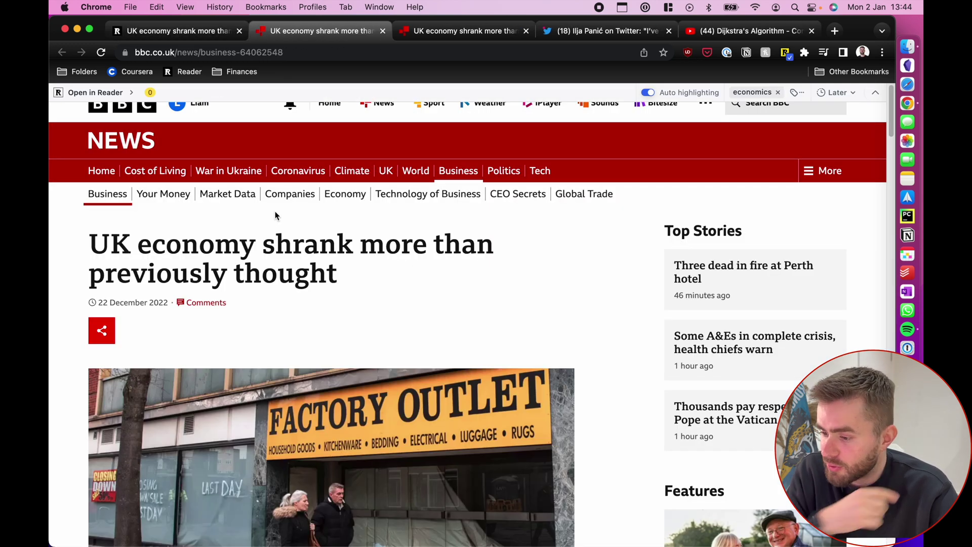
- Close the duplicate BBC tab and highlight 'Growth figures for the first half of 2022' on the page
{"action": "left_click", "coordinate": [526, 31]}
{"action": "scroll", "coordinate": [560, 135], "scroll_direction": "down", "scroll_amount": 15}
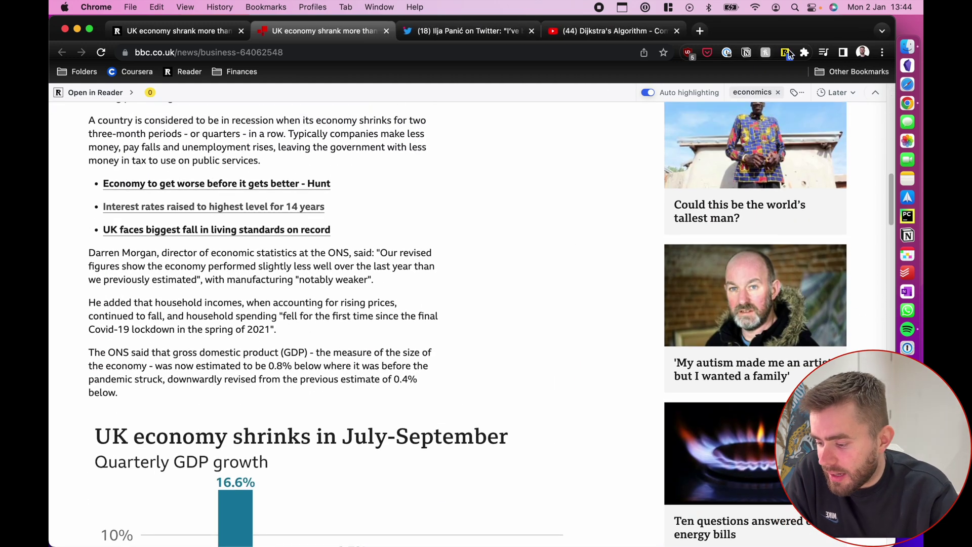
{"action": "scroll", "coordinate": [102, 197], "scroll_direction": "up", "scroll_amount": 5}
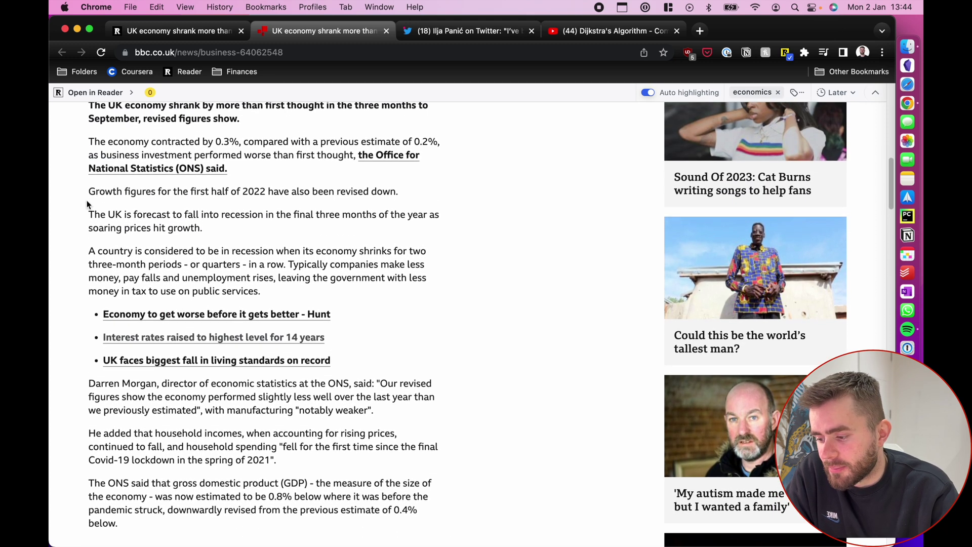
{"action": "left_click_drag", "start_coordinate": [87, 192], "coordinate": [270, 192]}
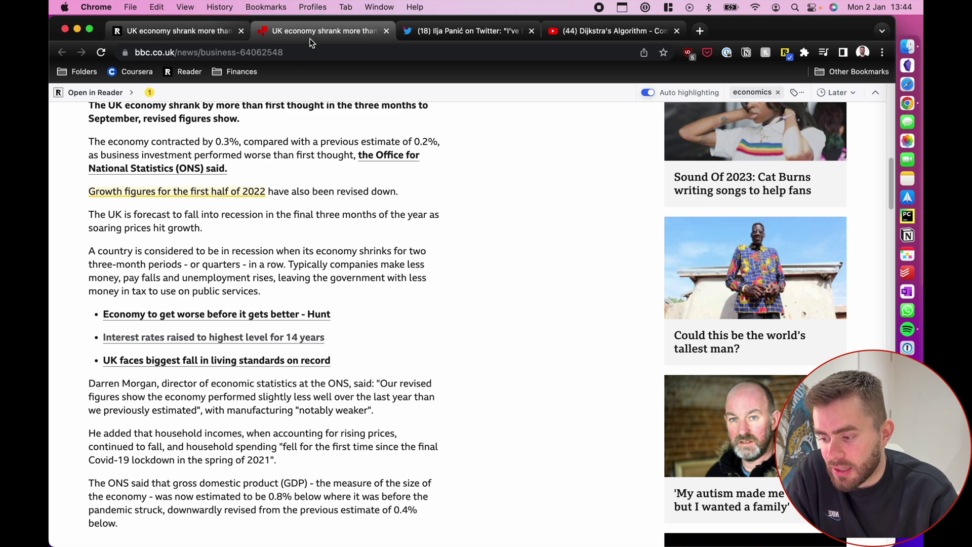
{"action": "left_click", "coordinate": [386, 31]}
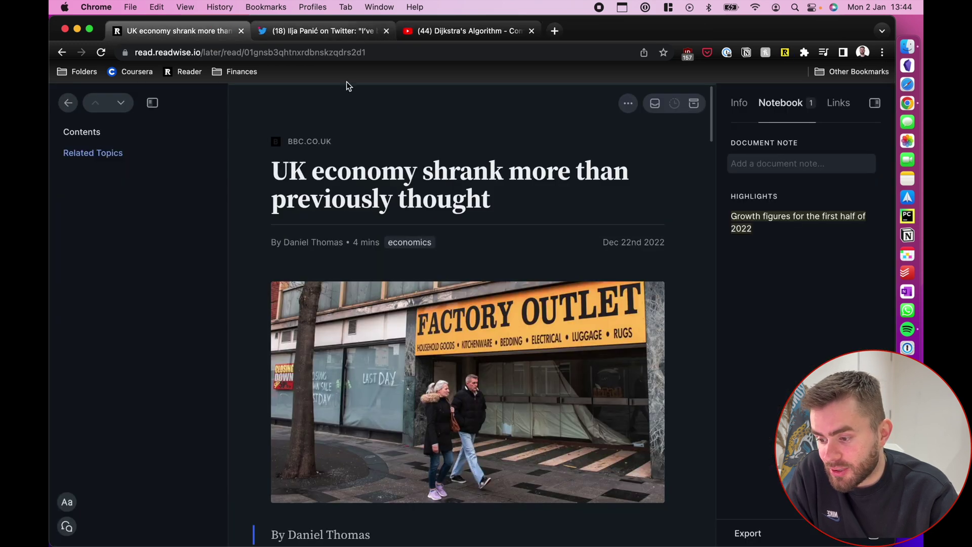
{"action": "scroll", "coordinate": [298, 288], "scroll_direction": "down", "scroll_amount": 10}
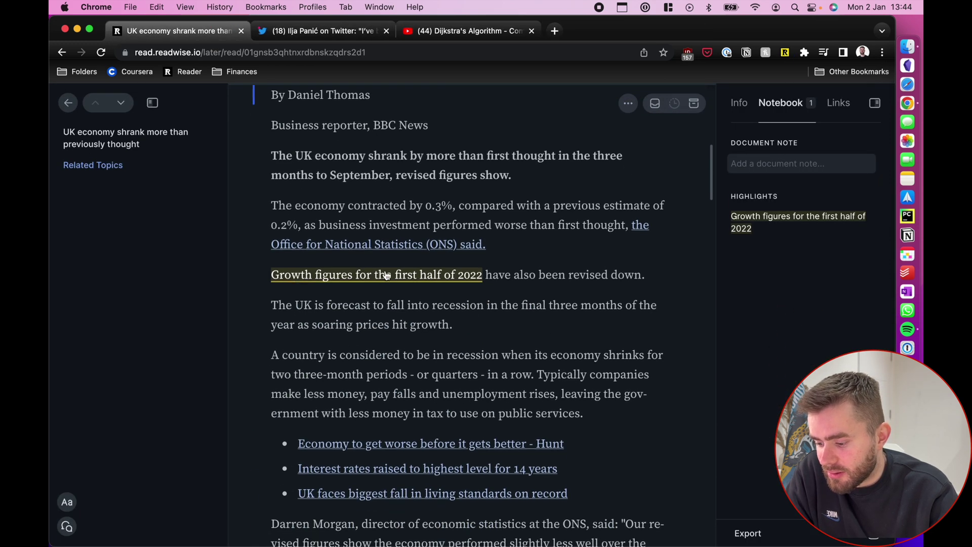
{"action": "left_click", "coordinate": [628, 104]}
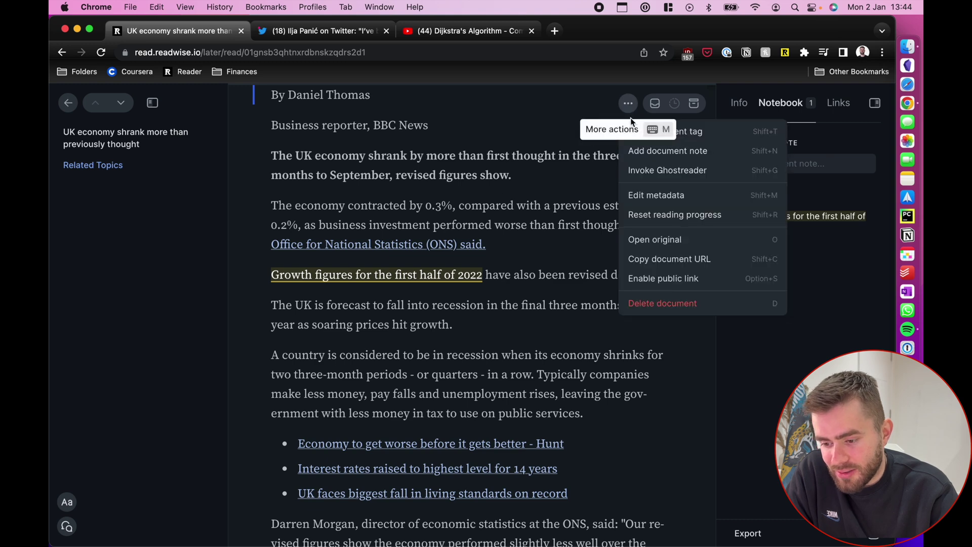
{"action": "left_click", "coordinate": [644, 238]}
{"action": "scroll", "coordinate": [159, 444], "scroll_direction": "down", "scroll_amount": 8}
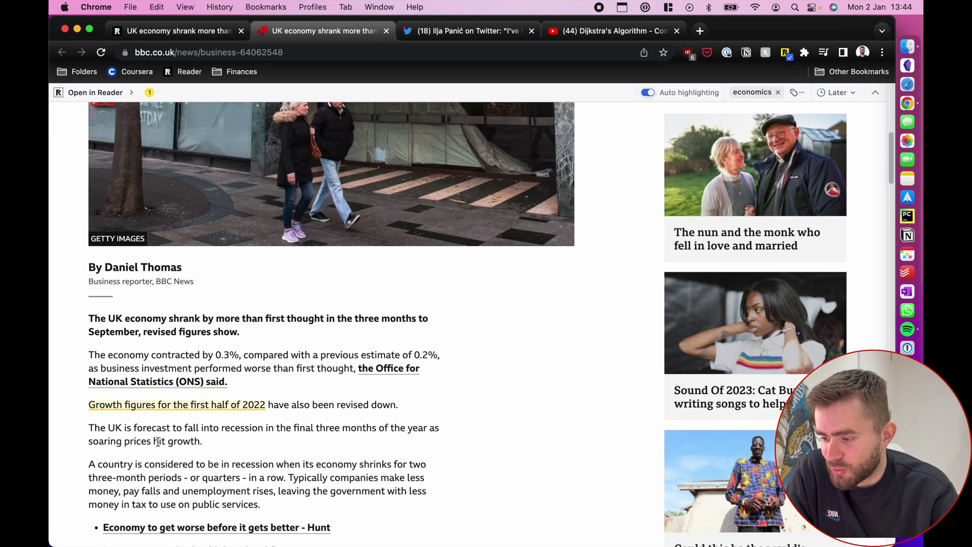
{"action": "left_click", "coordinate": [386, 31]}
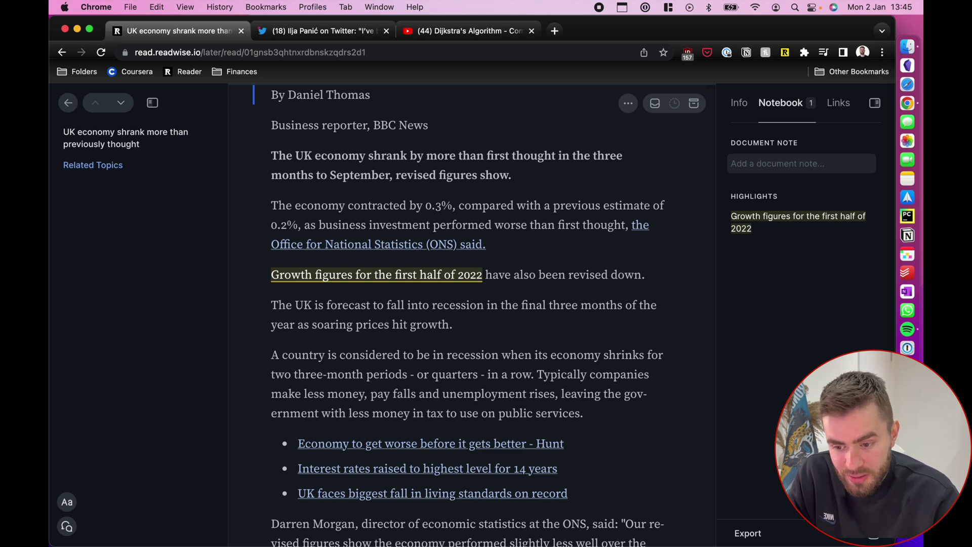
- In Obsidian, search 'how i learn' and open the How I Learn Machine Learning note
{"action": "left_click", "coordinate": [907, 65]}
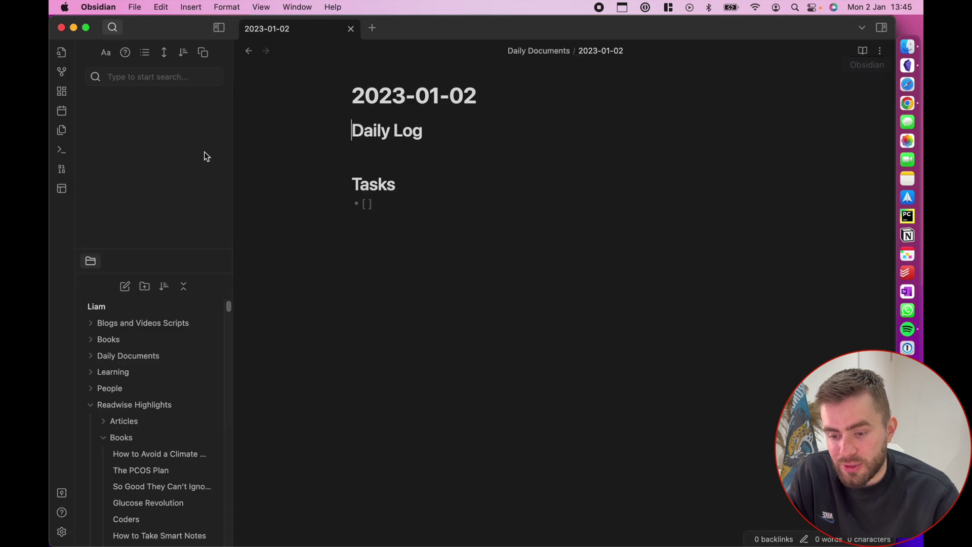
{"action": "left_click", "coordinate": [166, 77]}
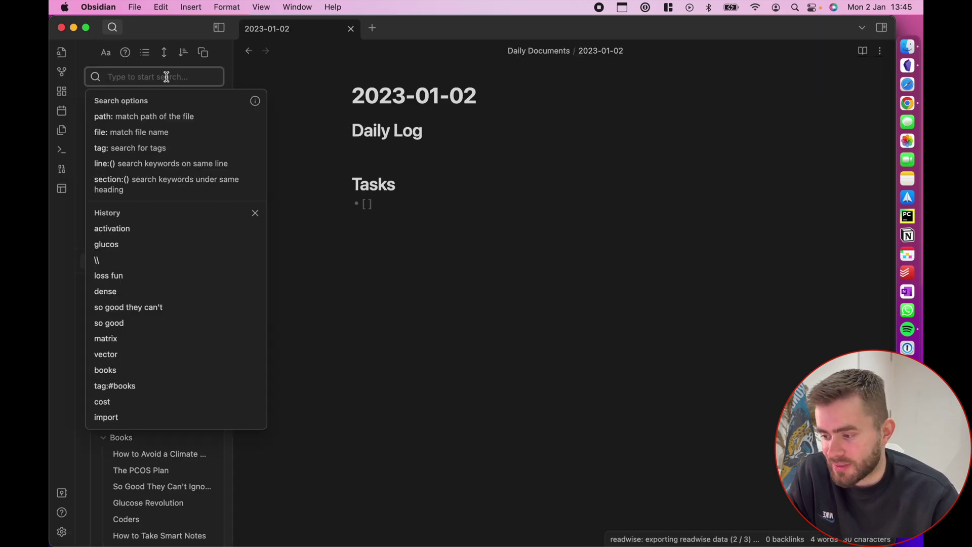
{"action": "type", "text": "how il ear"}
{"action": "key", "text": "BackSpace"}
{"action": "key", "text": "BackSpace"}
{"action": "key", "text": "BackSpace"}
{"action": "key", "text": "BackSpace"}
{"action": "key", "text": "BackSpace"}
{"action": "type", "text": "learn"}
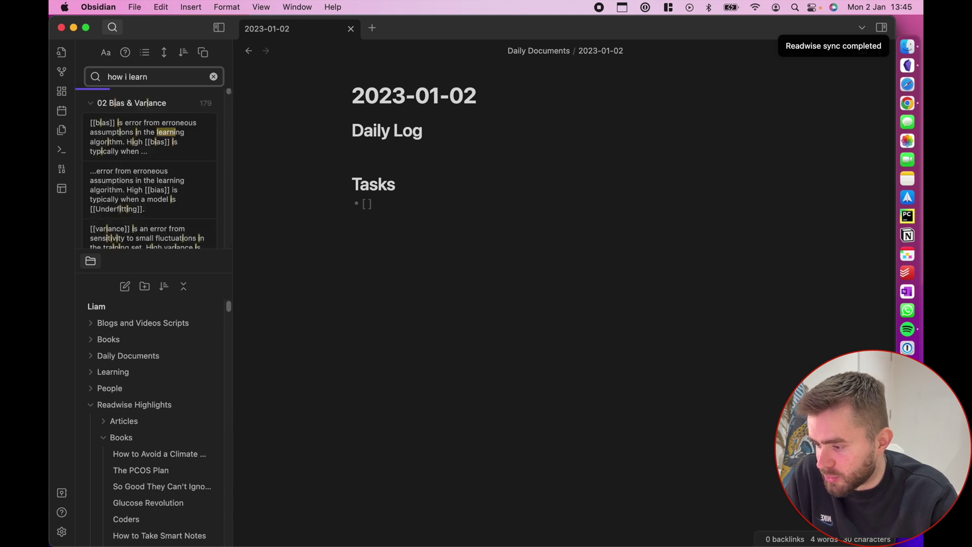
{"action": "left_click", "coordinate": [190, 100]}
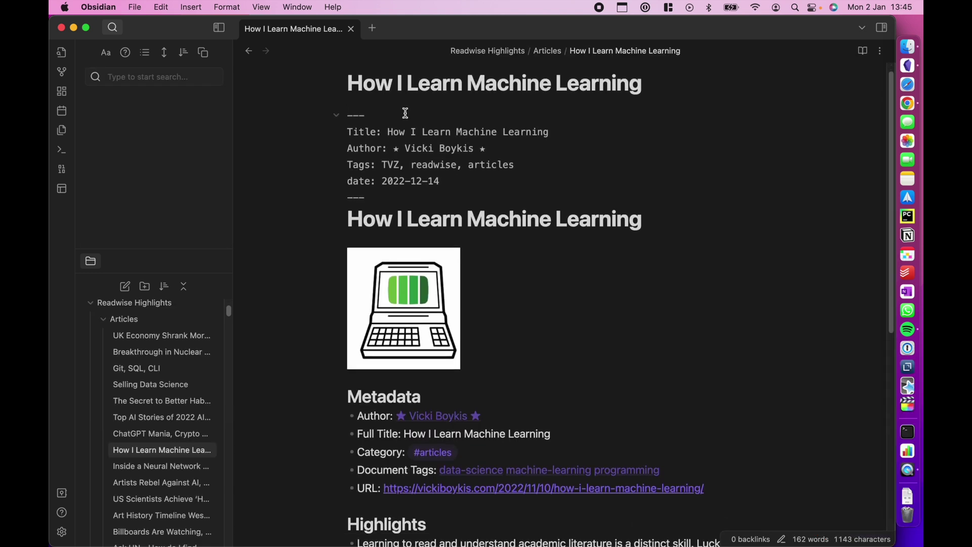
- Review the note's title and synced Readwise highlights, then return to Reader in Chrome
{"action": "left_click_drag", "start_coordinate": [368, 83], "coordinate": [582, 79]}
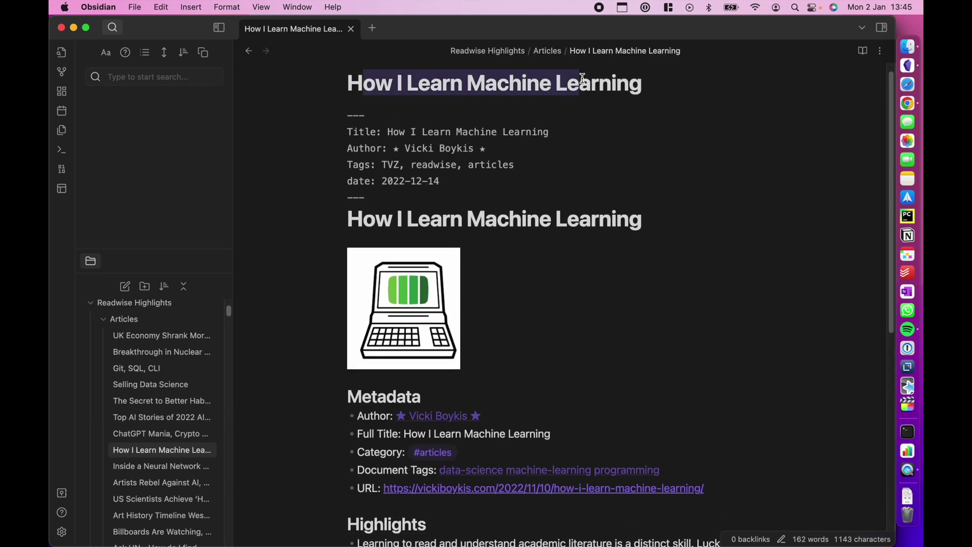
{"action": "left_click", "coordinate": [582, 78]}
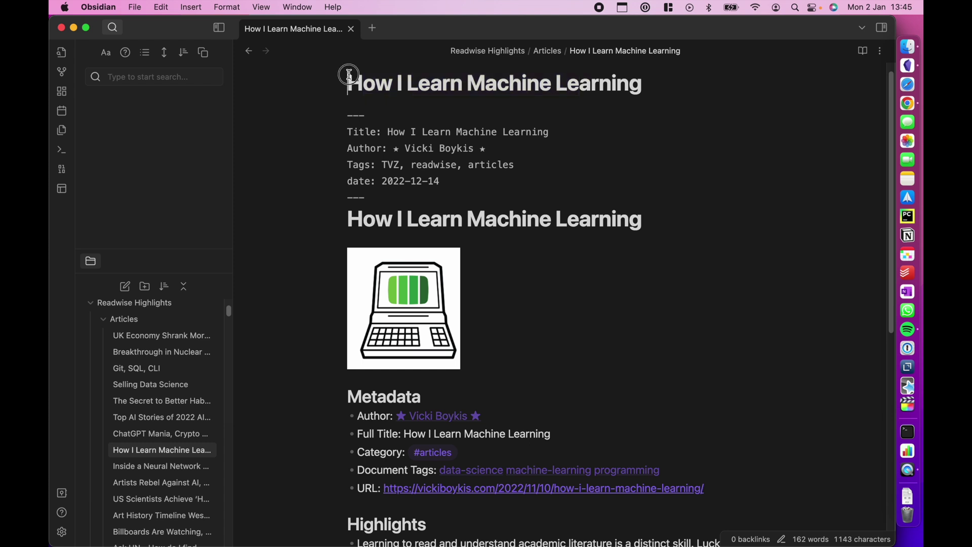
{"action": "triple_click", "coordinate": [487, 85]}
{"action": "scroll", "coordinate": [491, 324], "scroll_direction": "down", "scroll_amount": 3}
{"action": "scroll", "coordinate": [491, 325], "scroll_direction": "down", "scroll_amount": 3}
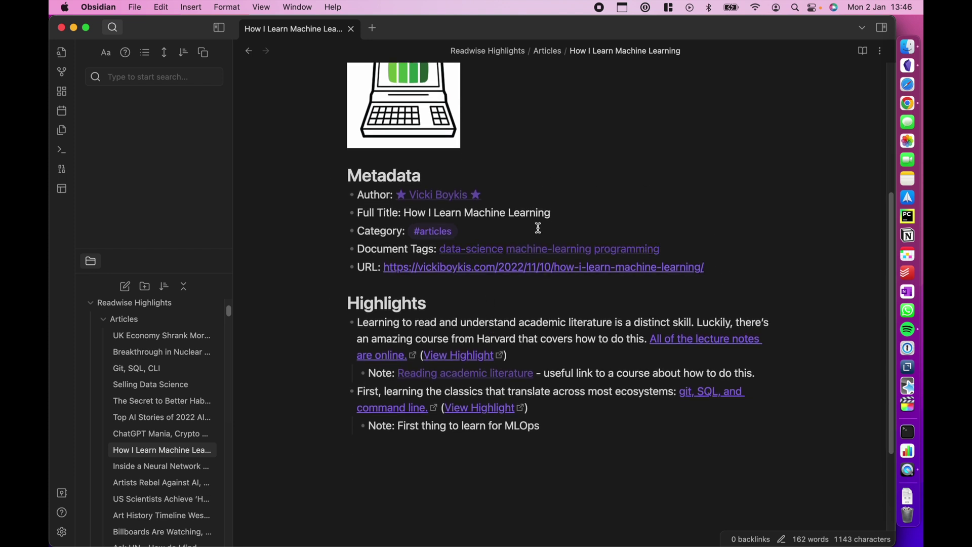
{"action": "scroll", "coordinate": [538, 228], "scroll_direction": "up", "scroll_amount": 3}
{"action": "scroll", "coordinate": [538, 228], "scroll_direction": "down", "scroll_amount": 3}
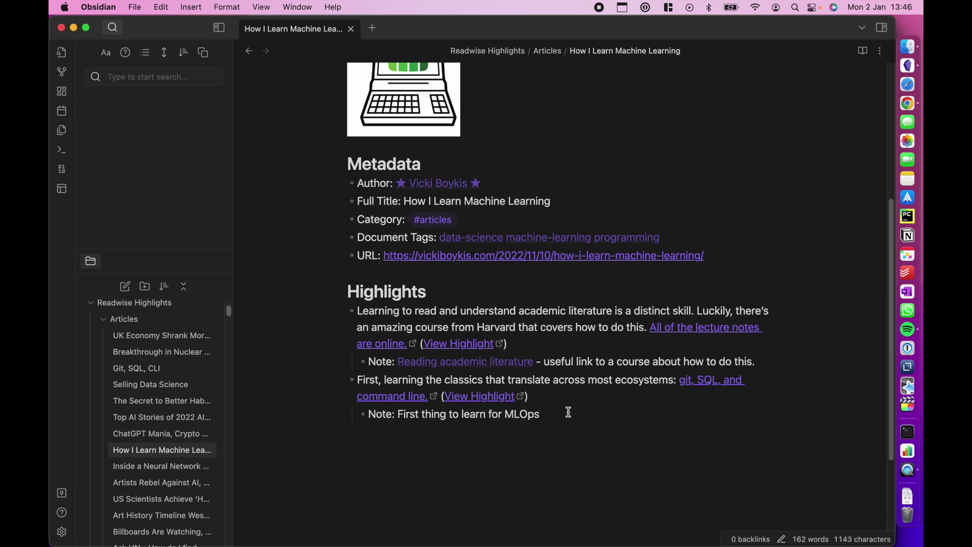
{"action": "left_click_drag", "start_coordinate": [362, 314], "coordinate": [689, 311]}
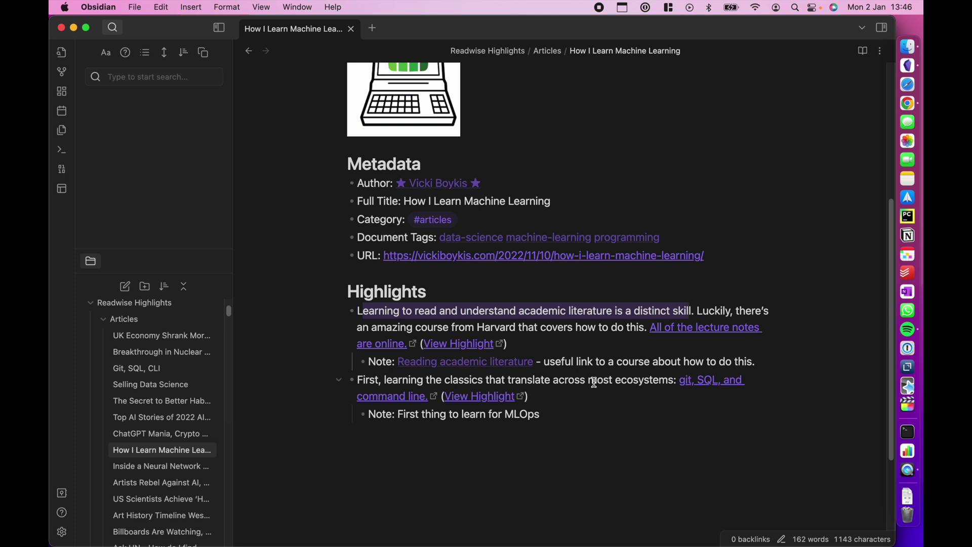
{"action": "scroll", "coordinate": [595, 382], "scroll_direction": "up", "scroll_amount": 2}
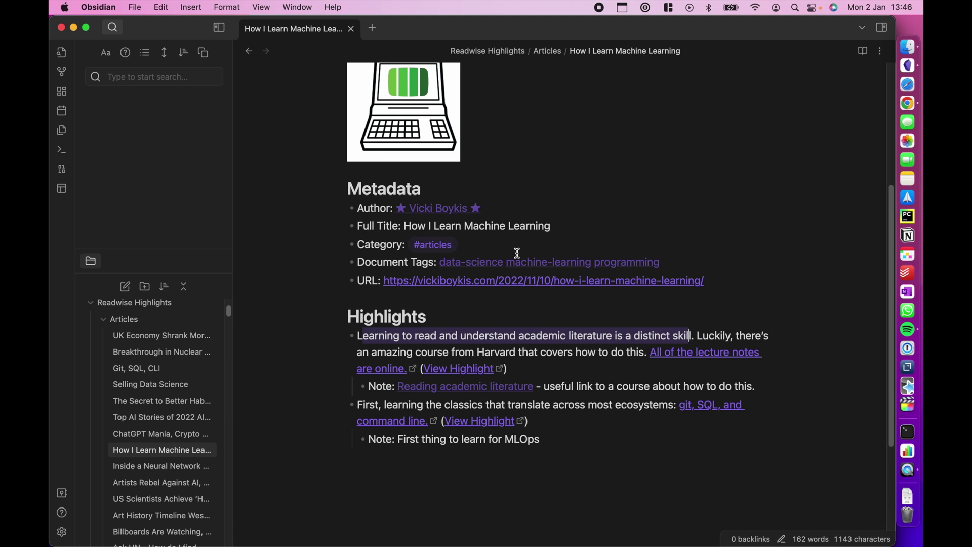
{"action": "left_click", "coordinate": [499, 337]}
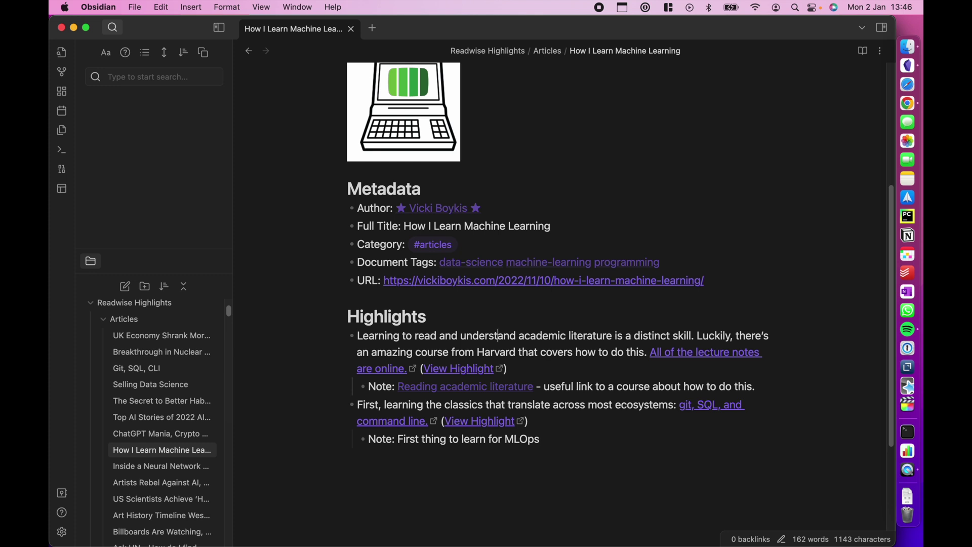
{"action": "left_click", "coordinate": [907, 103]}
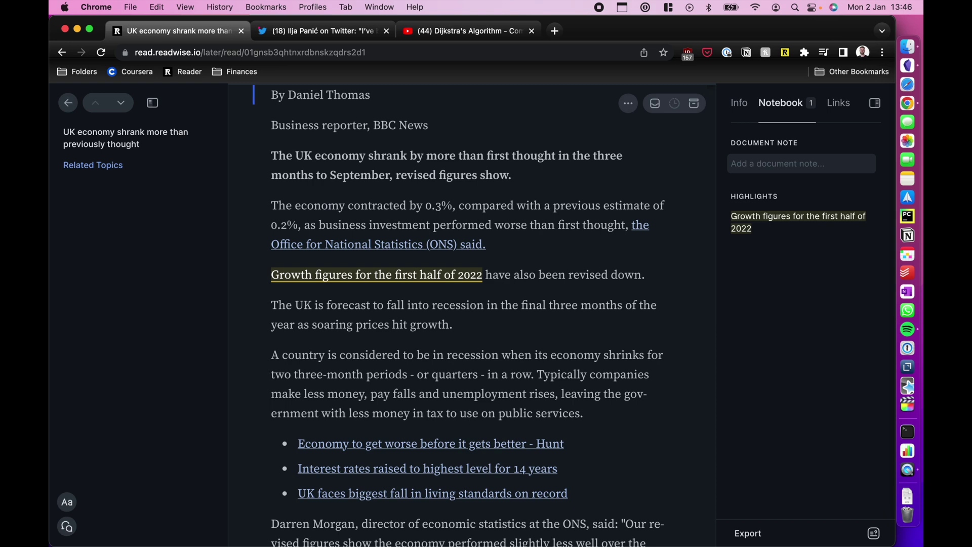
- From the library, open the 'Inside a Neural Network - Computerphile' video and start playback
{"action": "left_click", "coordinate": [66, 103]}
{"action": "scroll", "coordinate": [302, 335], "scroll_direction": "down", "scroll_amount": 10}
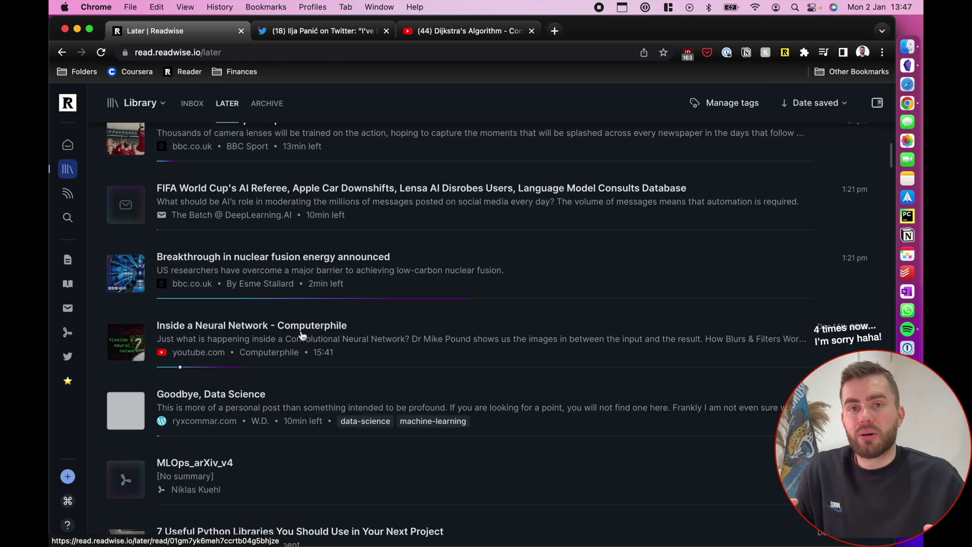
{"action": "left_click", "coordinate": [377, 340]}
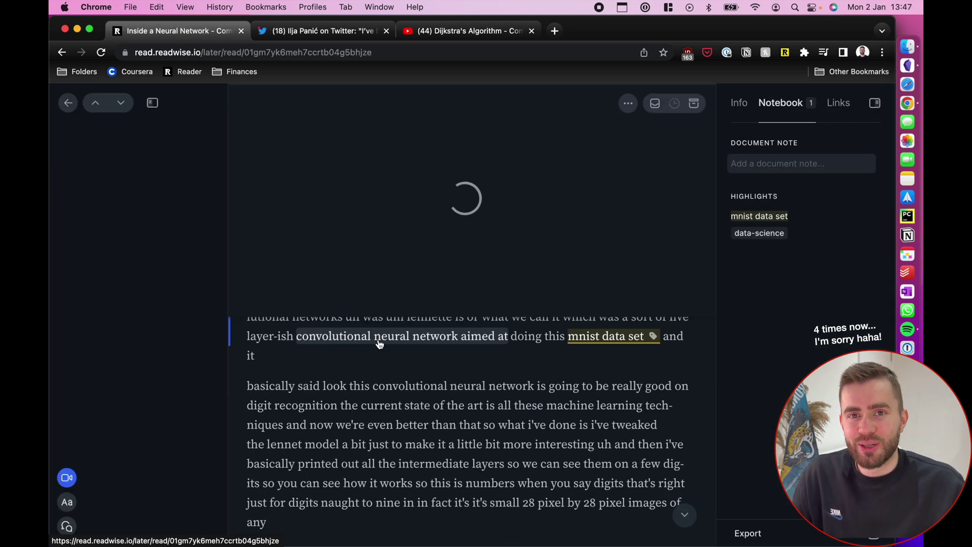
{"action": "scroll", "coordinate": [402, 385], "scroll_direction": "up", "scroll_amount": 3}
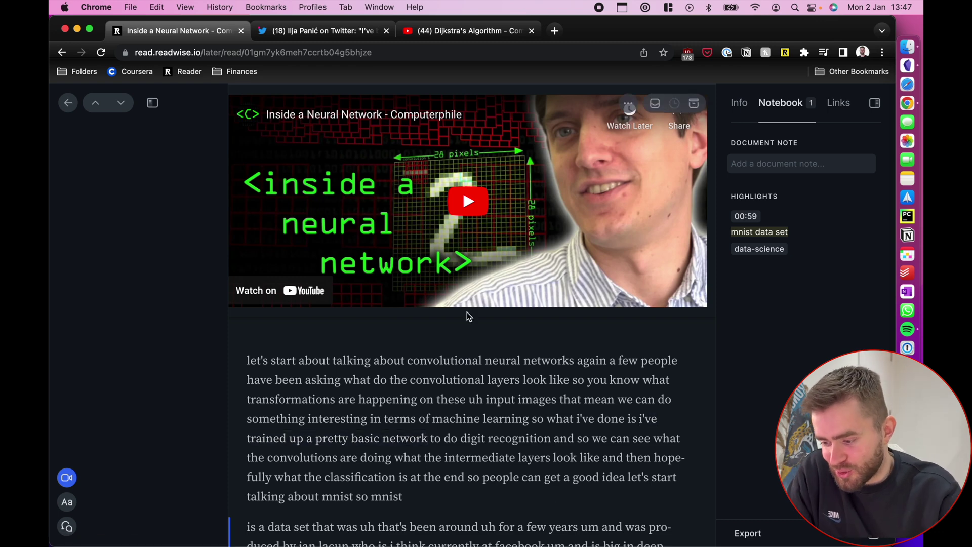
{"action": "left_click", "coordinate": [467, 249]}
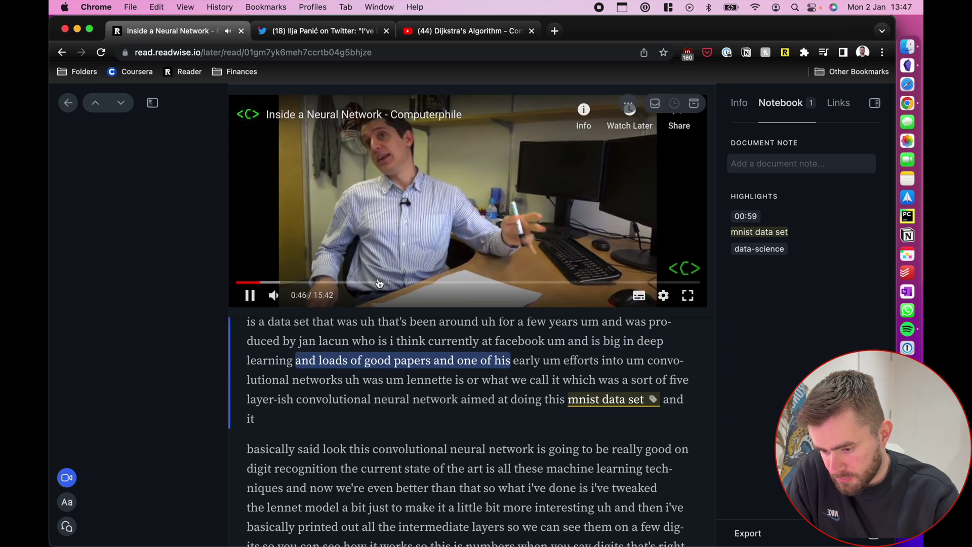
- Highlight the transcript line 'this layer here so we've got 20 outputs' and jump to its 04:54 entry
{"action": "left_click", "coordinate": [375, 282]}
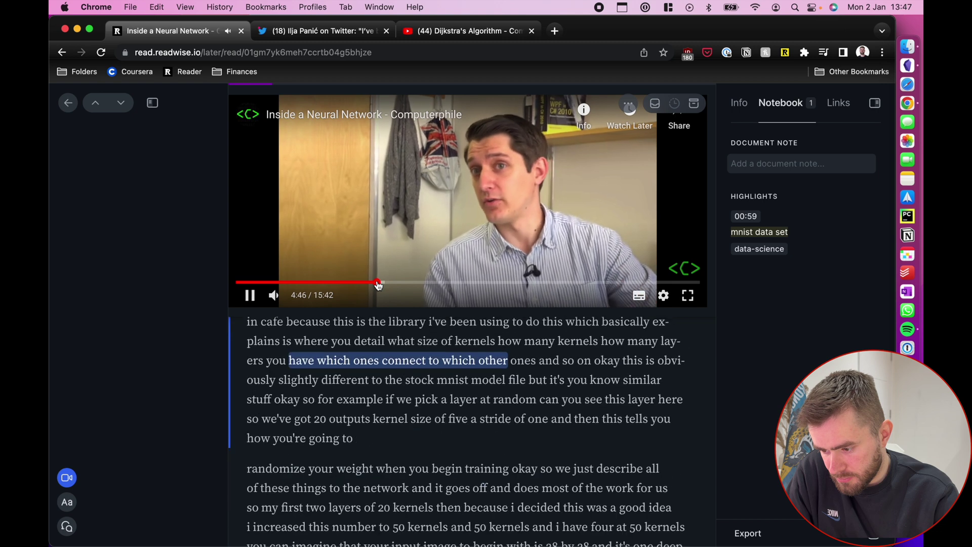
{"action": "left_click", "coordinate": [405, 228]}
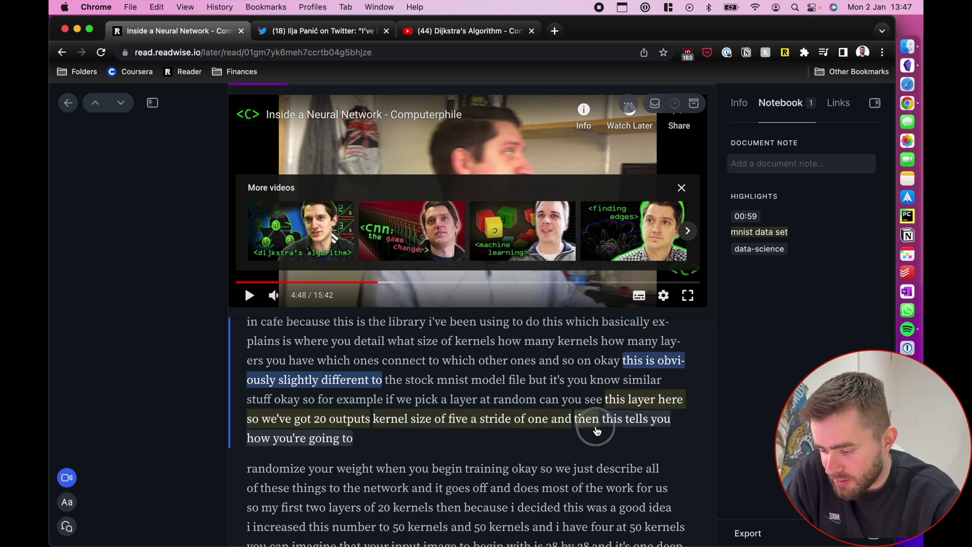
{"action": "left_click", "coordinate": [340, 432]}
{"action": "key", "text": "h"}
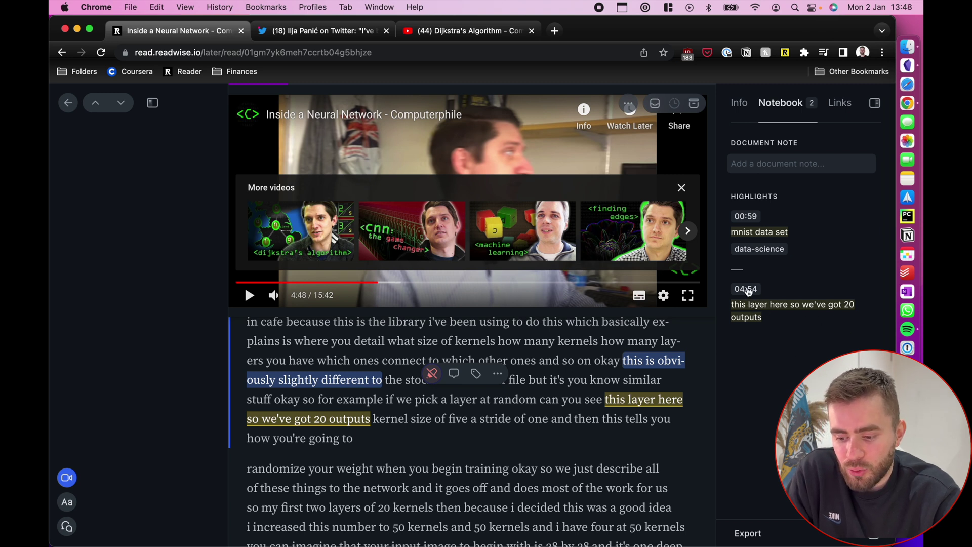
{"action": "left_click", "coordinate": [244, 282]}
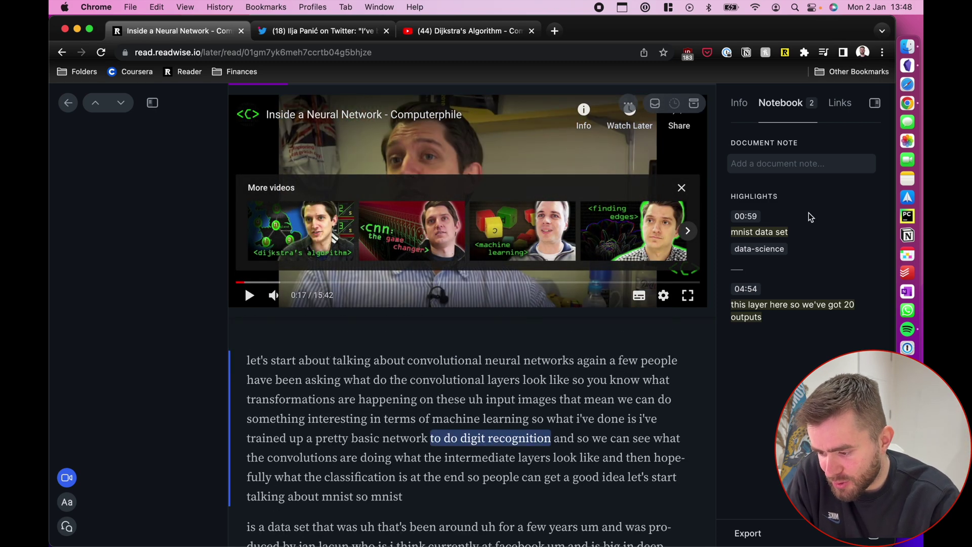
{"action": "left_click", "coordinate": [742, 315]}
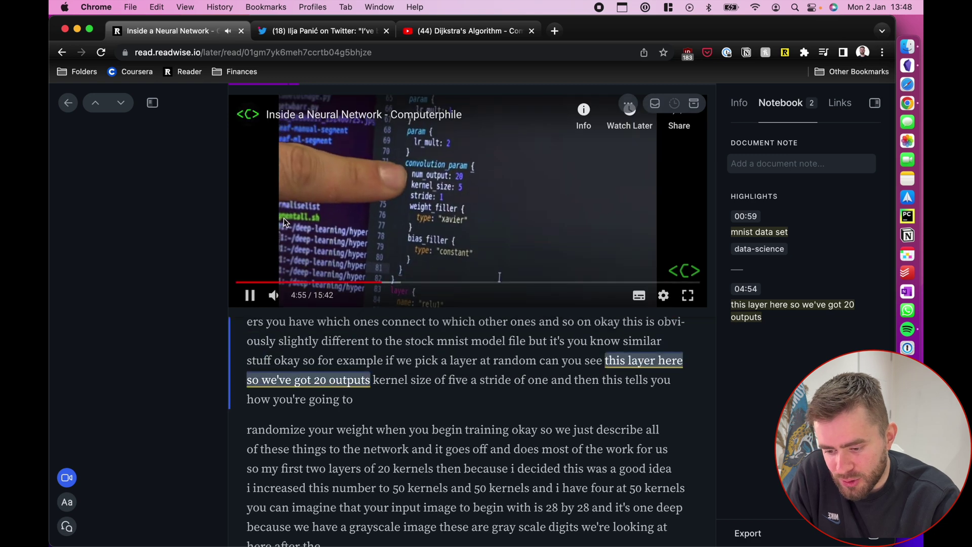
- Pause the Computerphile video at 4:56 with the space bar
{"action": "key", "text": "space"}
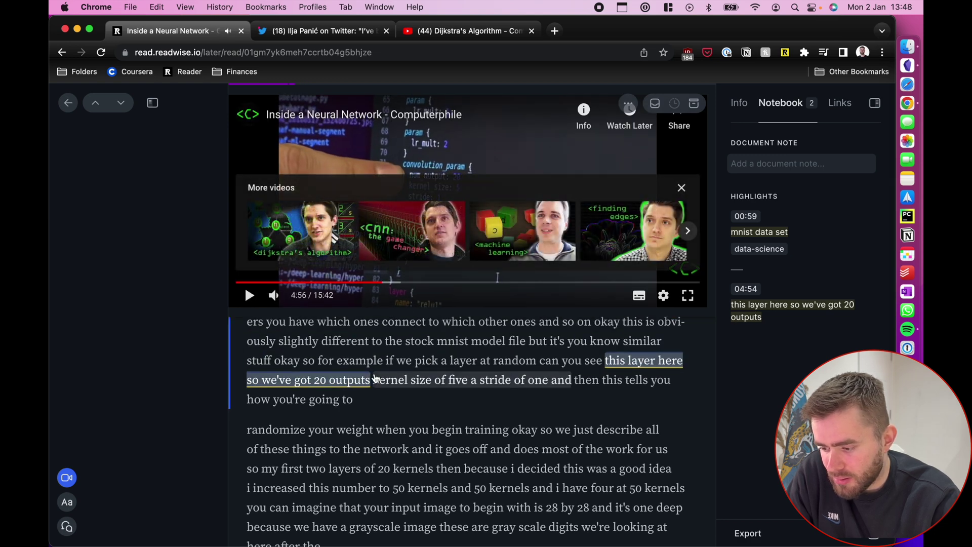